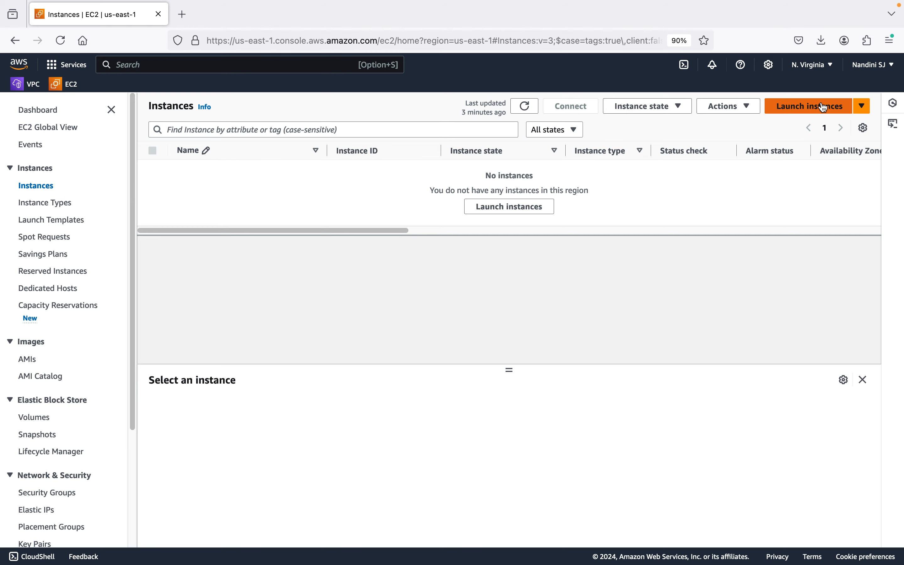
- Start launching a new EC2 instance and name it cloud-institution-ubuntu
left_click(824, 109)
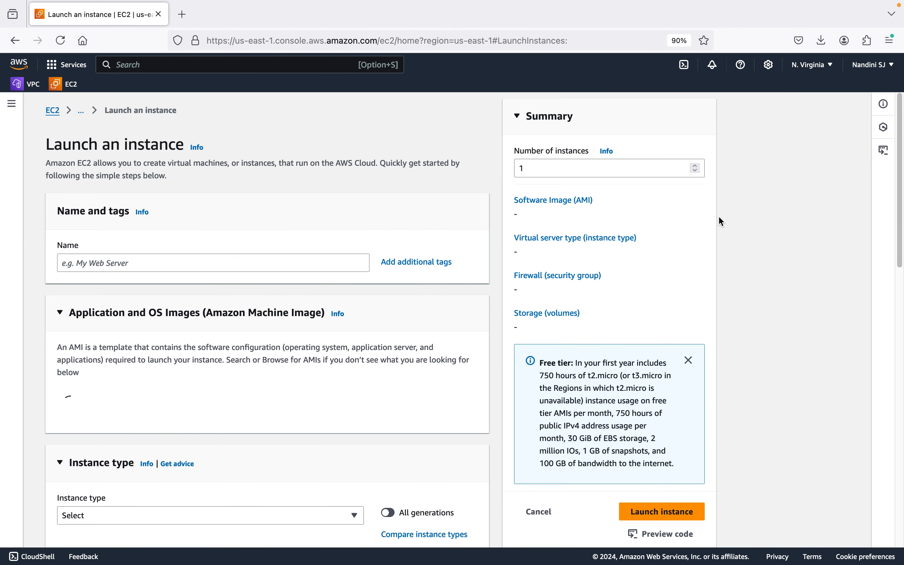
left_click(197, 263)
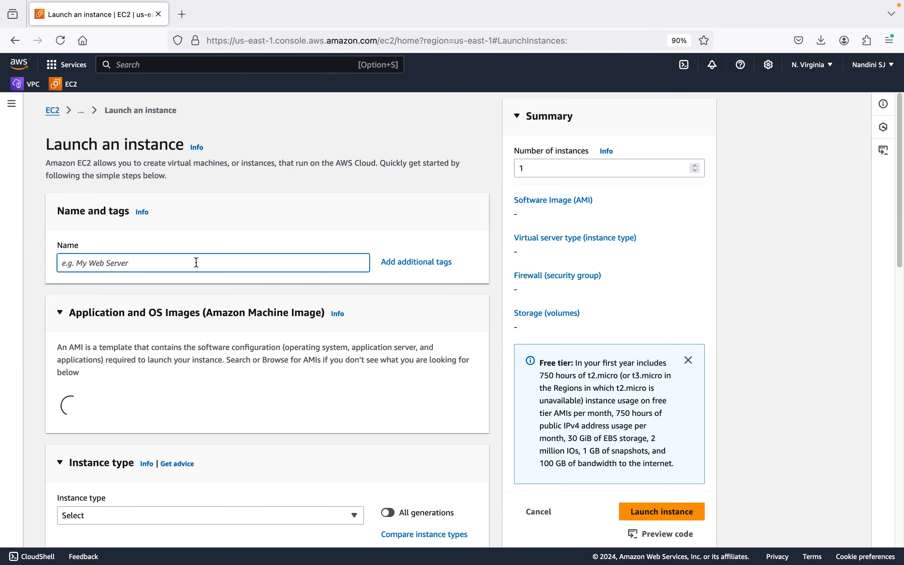
type("cloud-i")
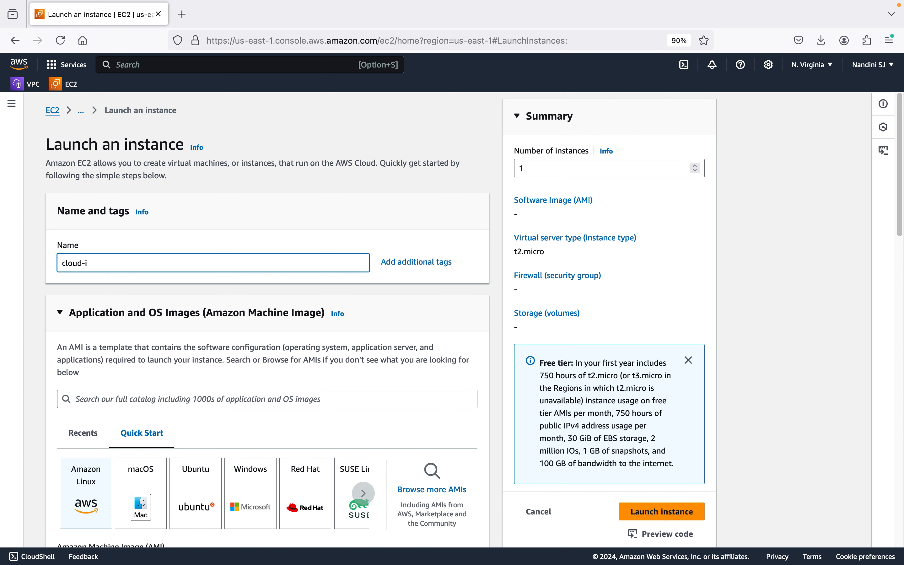
type("nstitution-ubuntu")
- Choose Ubuntu as the instance's operating system image, using Ubuntu Server 24.04 LTS (HVM), SSD Volume Type
scroll(107, 264, "down", 1)
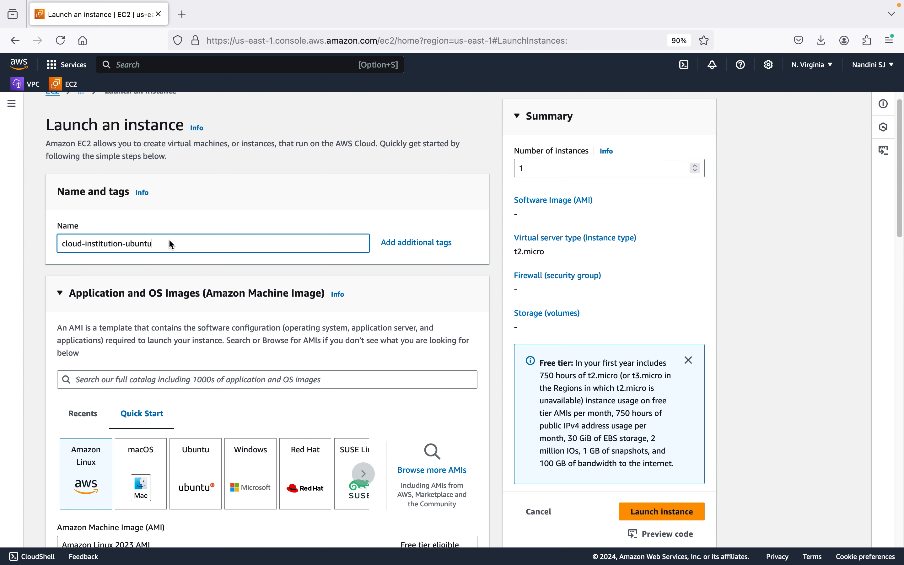
scroll(163, 257, "down", 2)
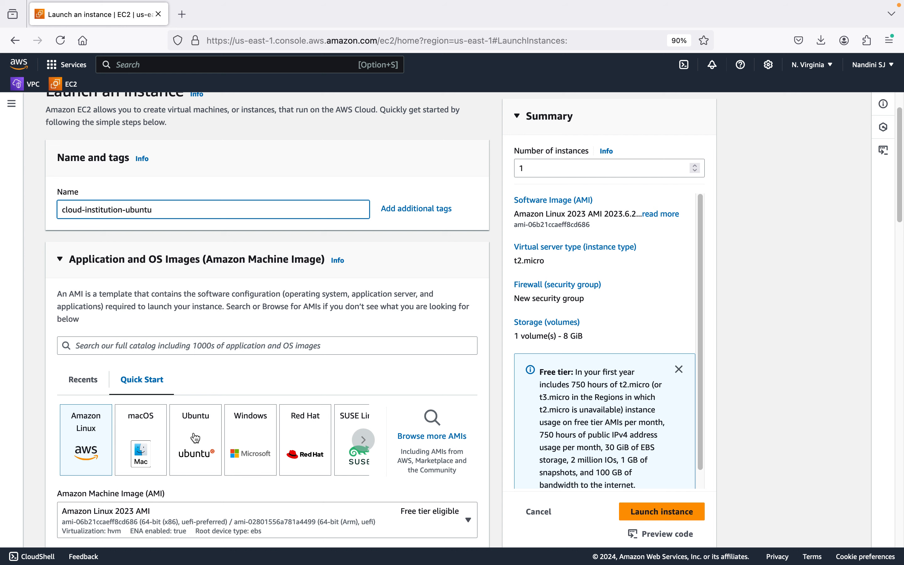
scroll(196, 437, "down", 4)
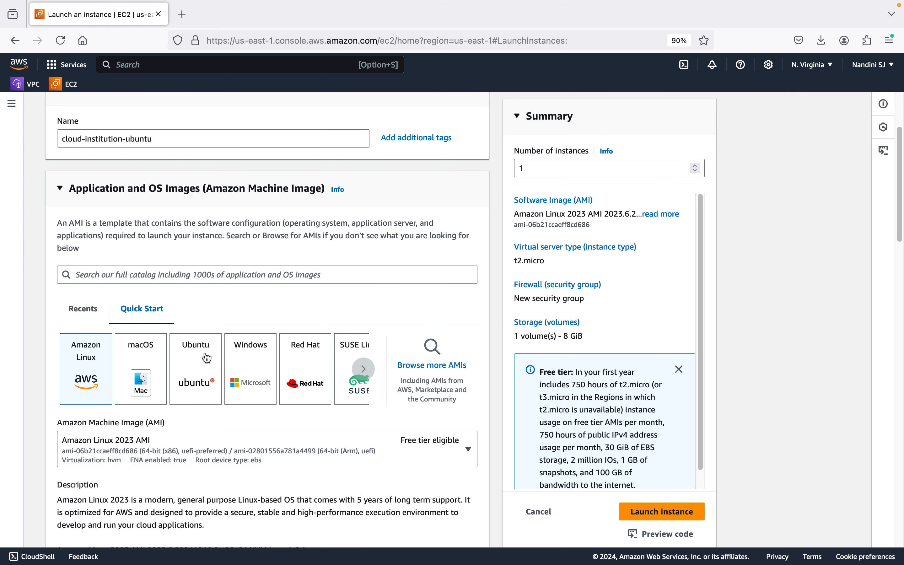
left_click(208, 358)
scroll(208, 358, "down", 2)
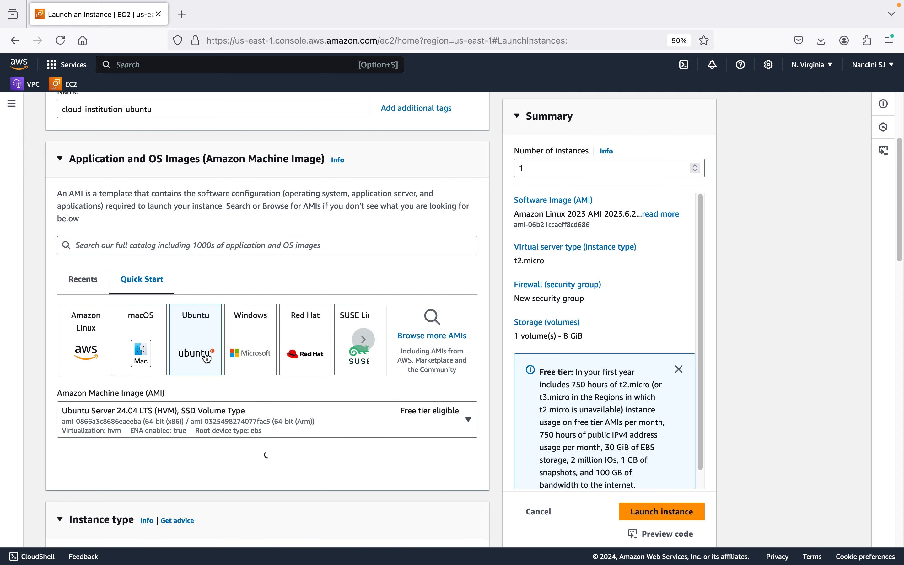
- Assign the existing key pair cloud-institution-key to the instance for login
scroll(208, 358, "down", 10)
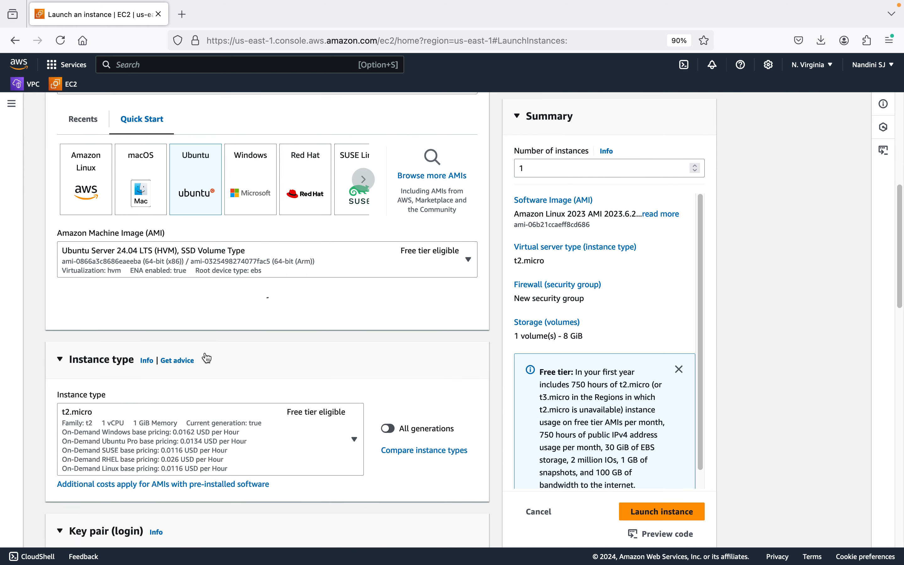
scroll(208, 358, "down", 10)
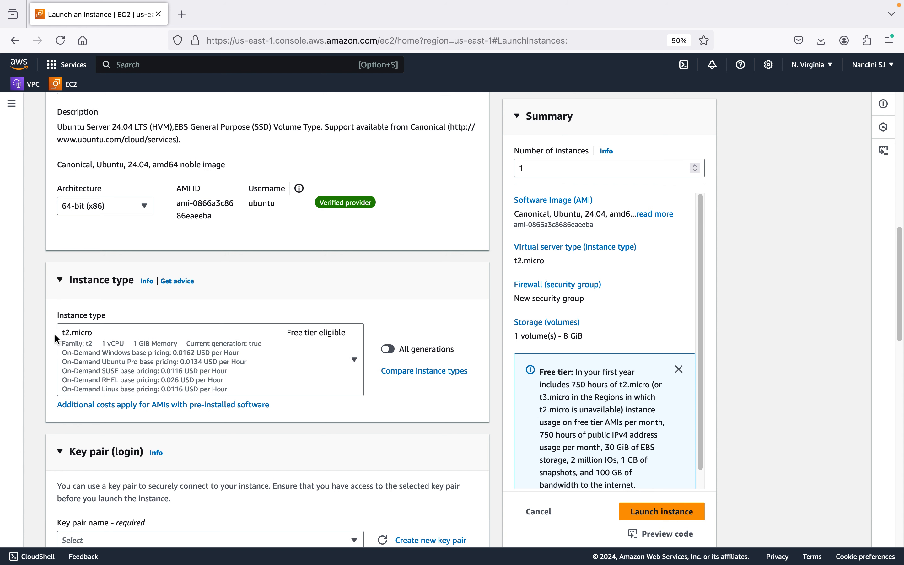
scroll(236, 364, "down", 9)
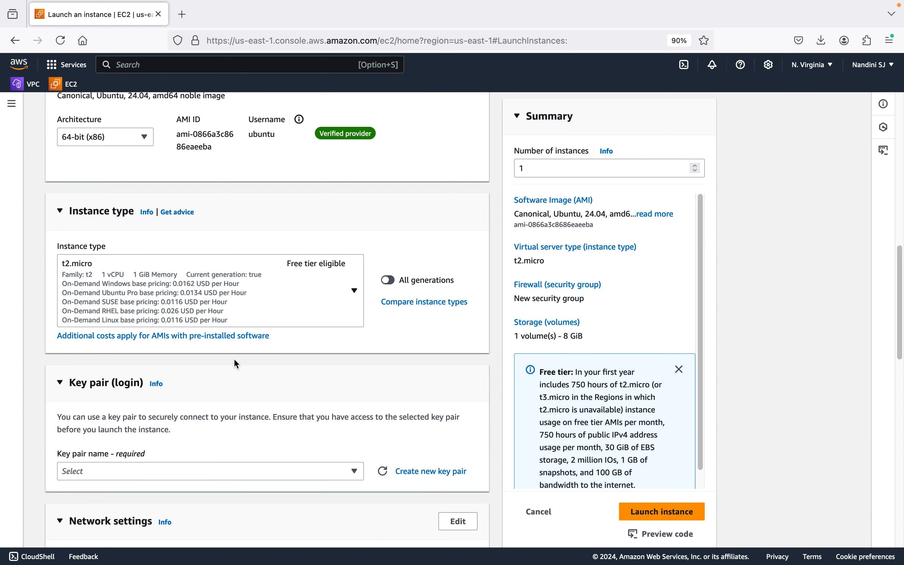
left_click(237, 377)
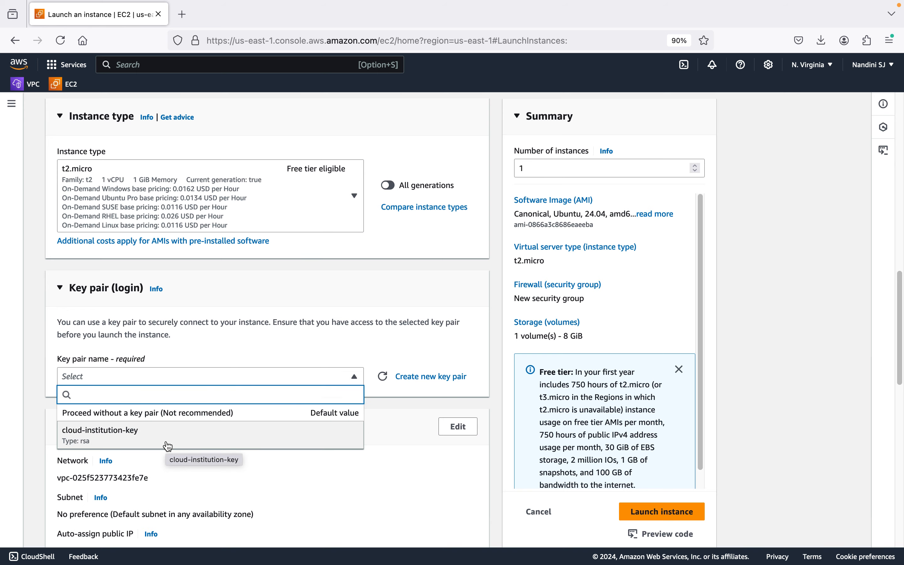
left_click(168, 445)
- Review the instance's network settings, security group rules and root volume size
scroll(165, 440, "down", 1)
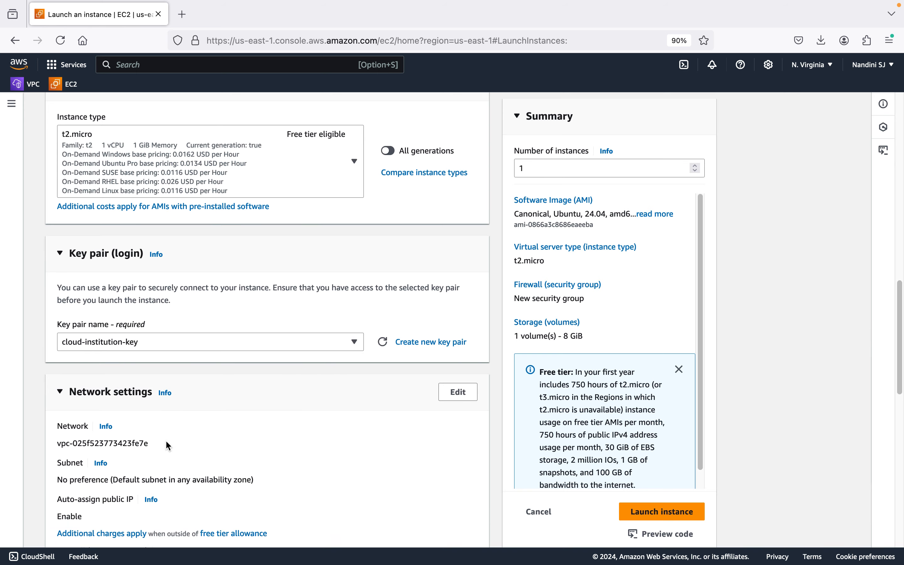
scroll(165, 440, "up", 1)
scroll(165, 440, "left", 1)
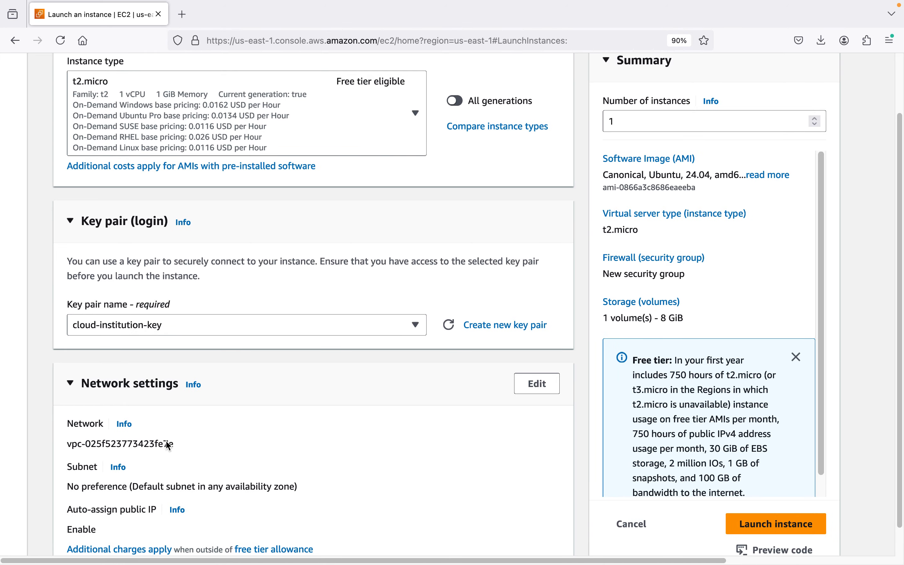
scroll(168, 445, "down", 5)
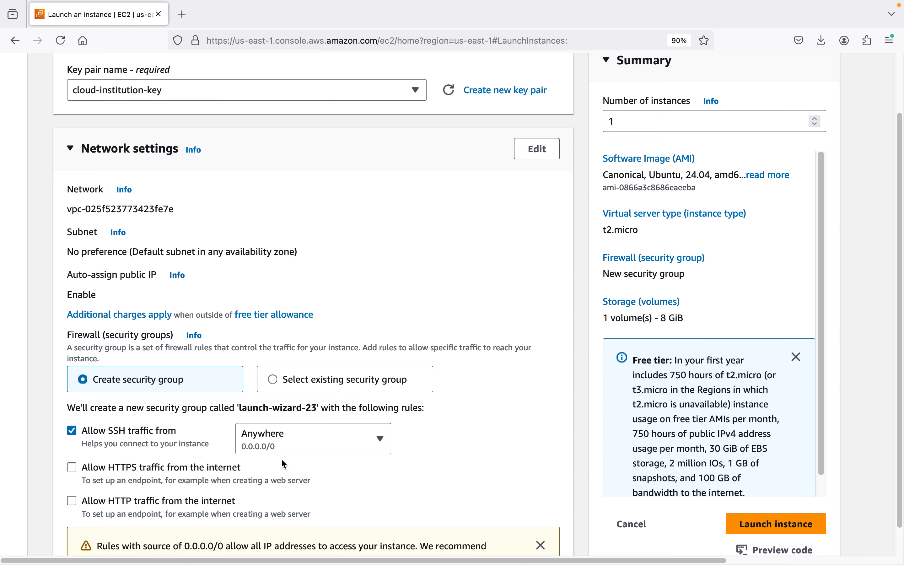
scroll(284, 463, "down", 2)
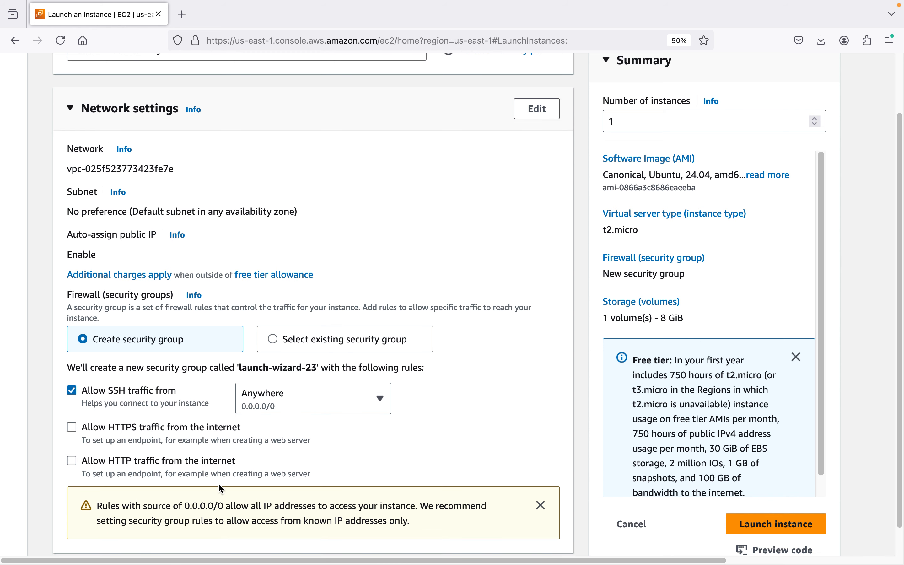
scroll(218, 483, "down", 3)
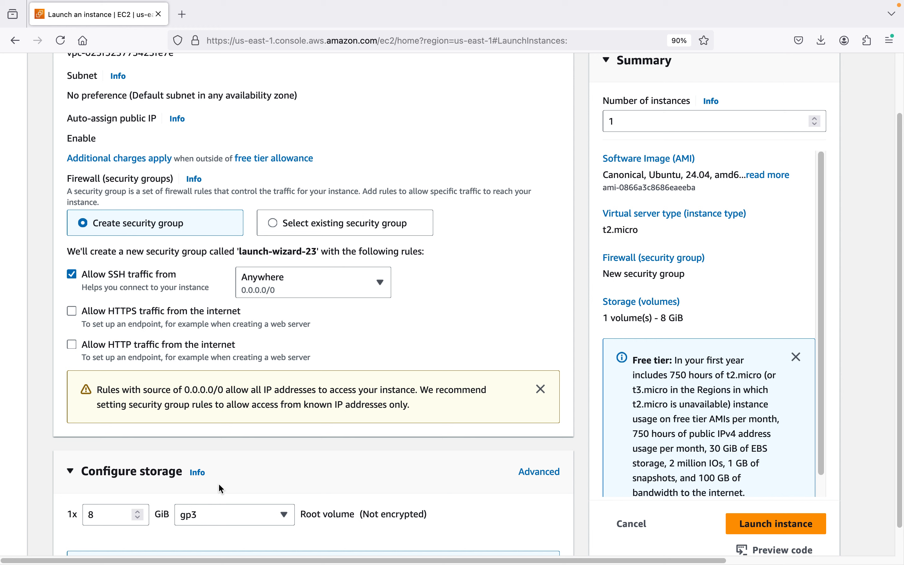
left_click(112, 524)
scroll(112, 523, "down", 3)
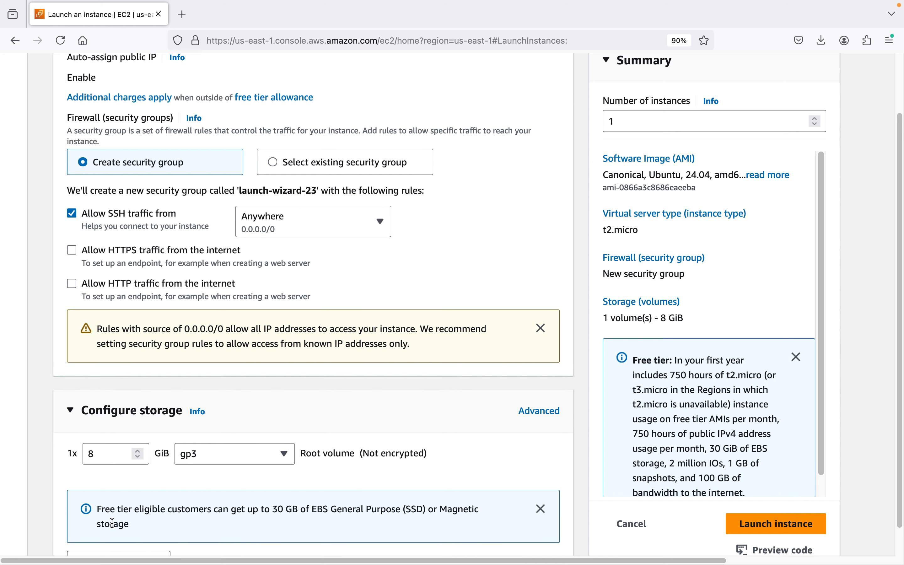
double_click(101, 458)
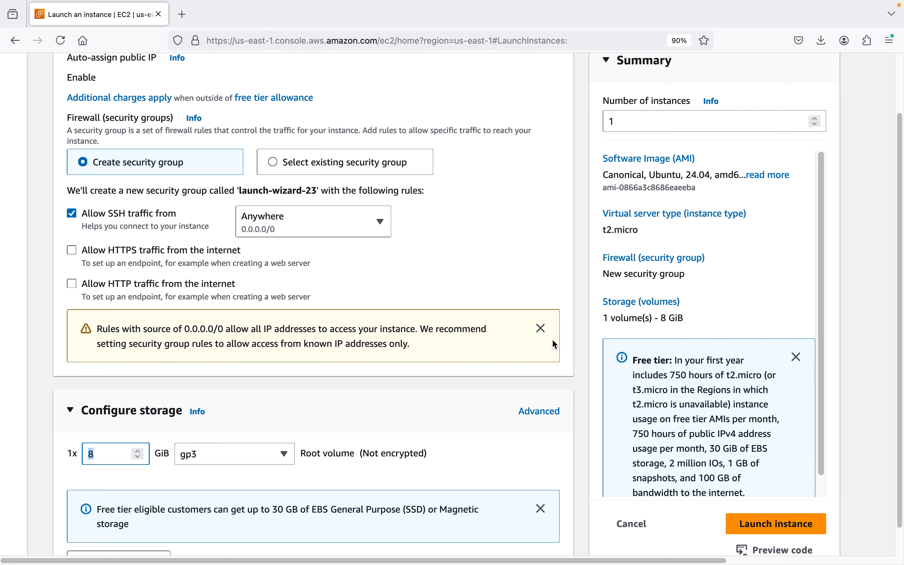
scroll(551, 339, "down", 5)
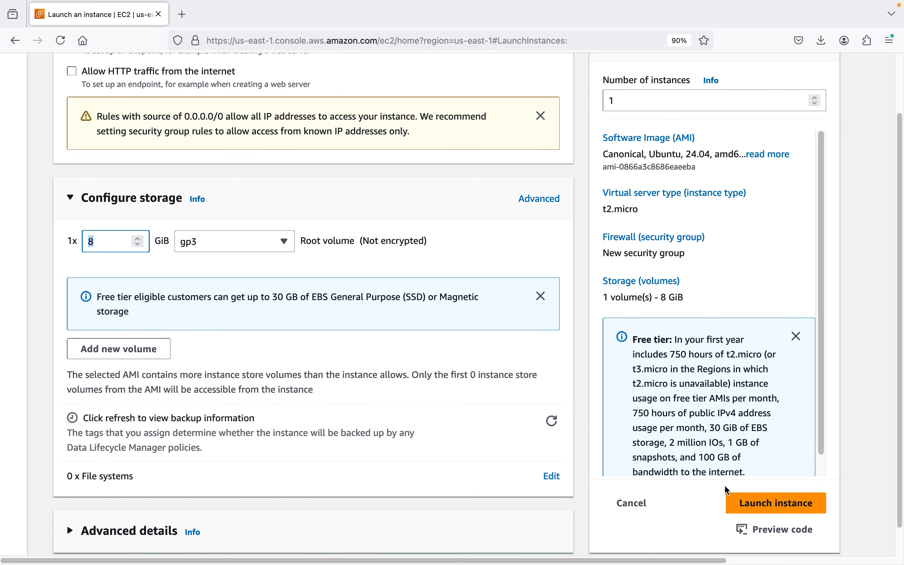
- Recheck the instance count and the selected Ubuntu image, and launch the instance
left_click(646, 105)
scroll(361, 378, "up", 3)
scroll(361, 378, "up", 15)
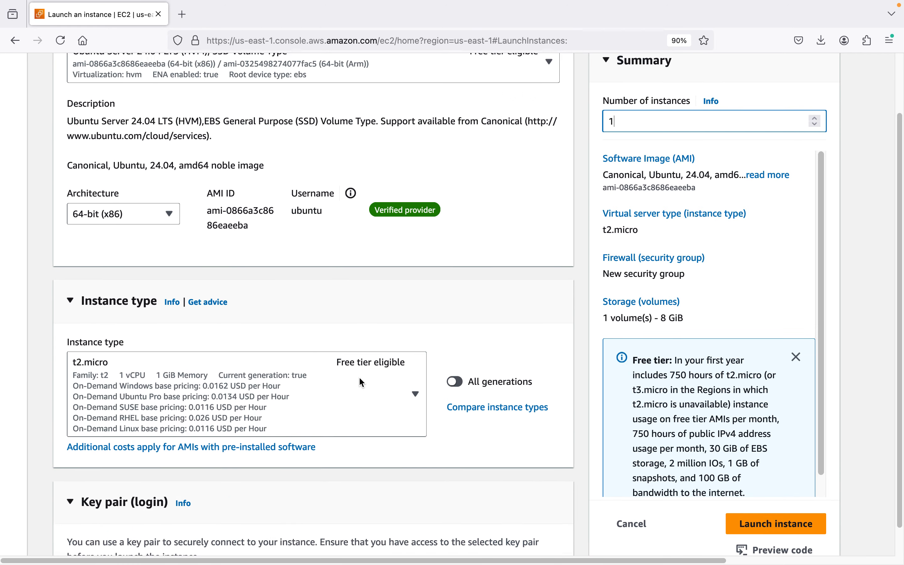
left_click(247, 395)
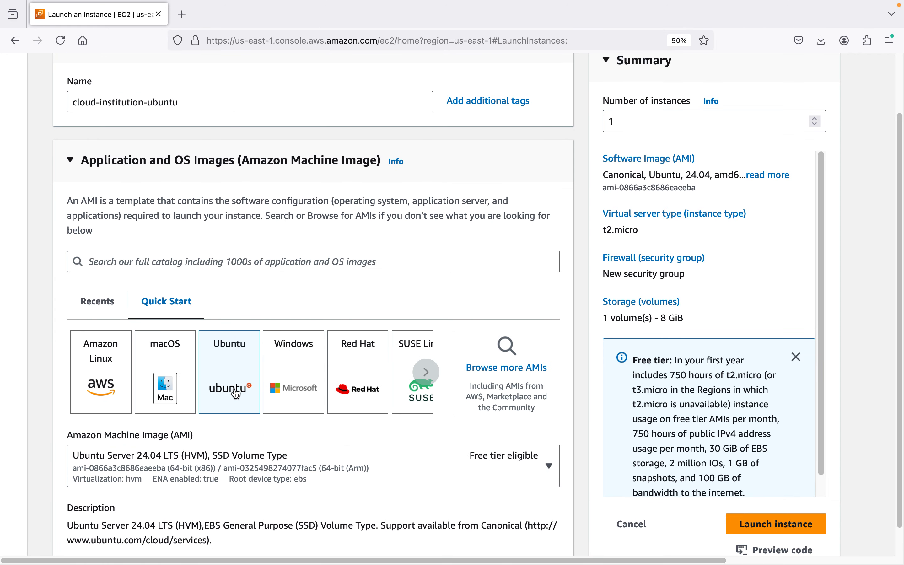
left_click(767, 531)
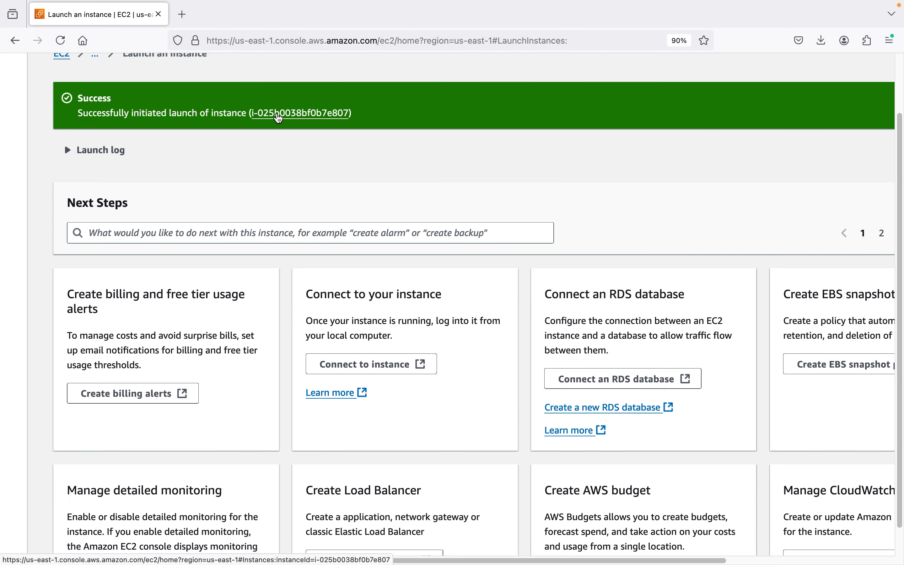
- Select the launched cloud-institution-ubuntu instance and connect to it through EC2 Instance Connect
left_click(278, 118)
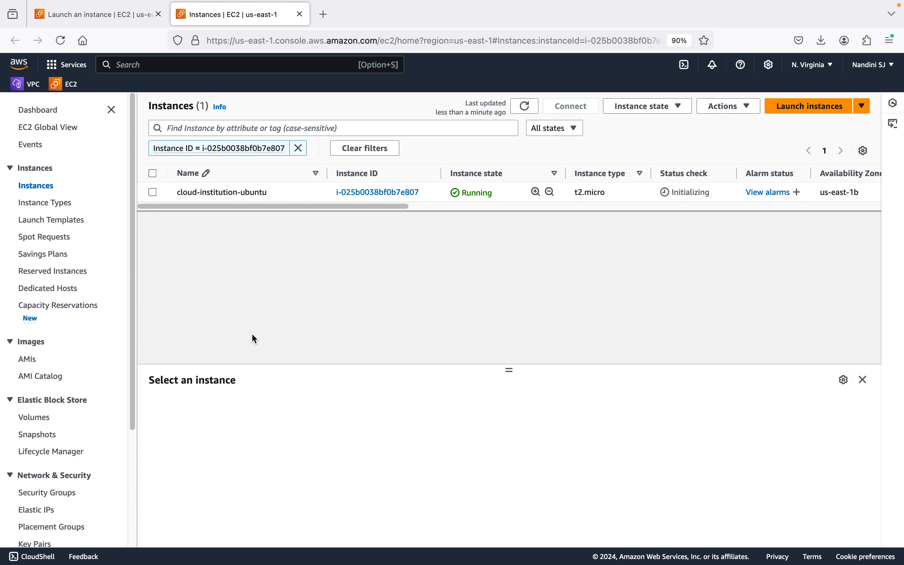
left_click(153, 192)
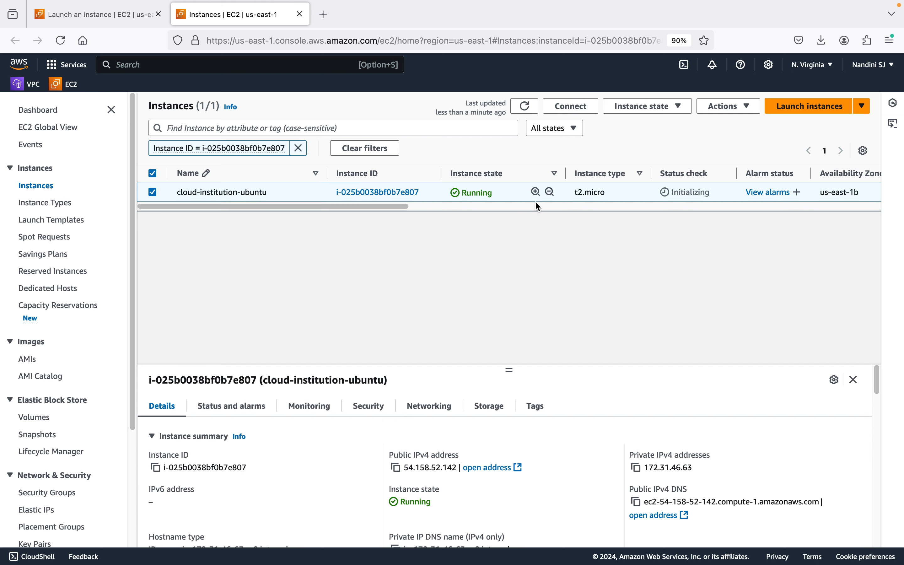
left_click(568, 106)
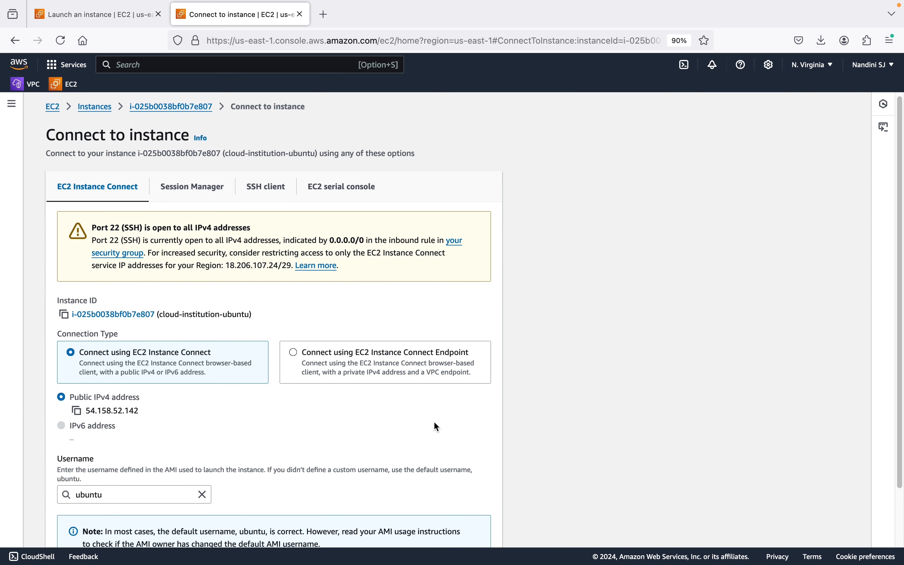
scroll(434, 421, "down", 2)
left_click(471, 527)
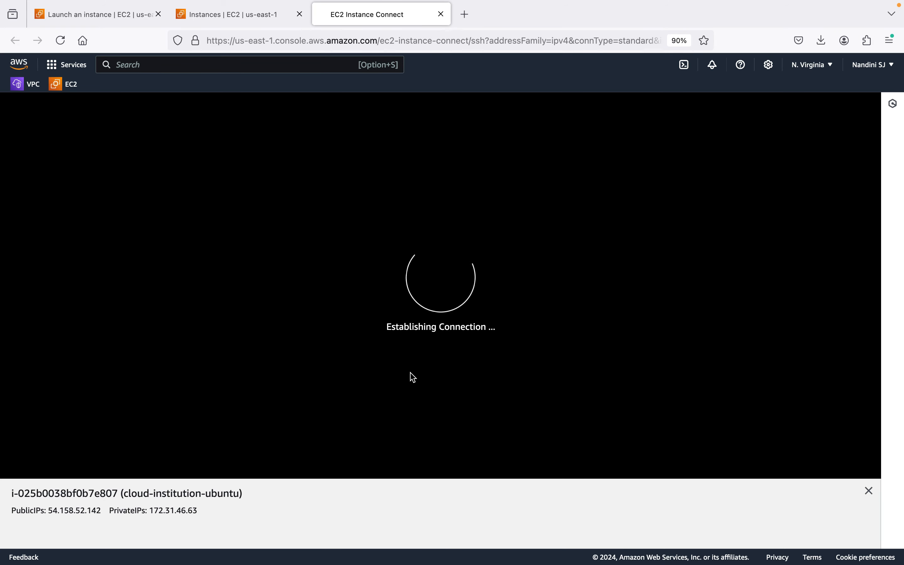
- Switch to Visual Studio Code to review the Jenkins installation commands in Untitled-1.sh, and return to the browser
key("super+Tab")
key("super+Tab")
key("super+Tab")
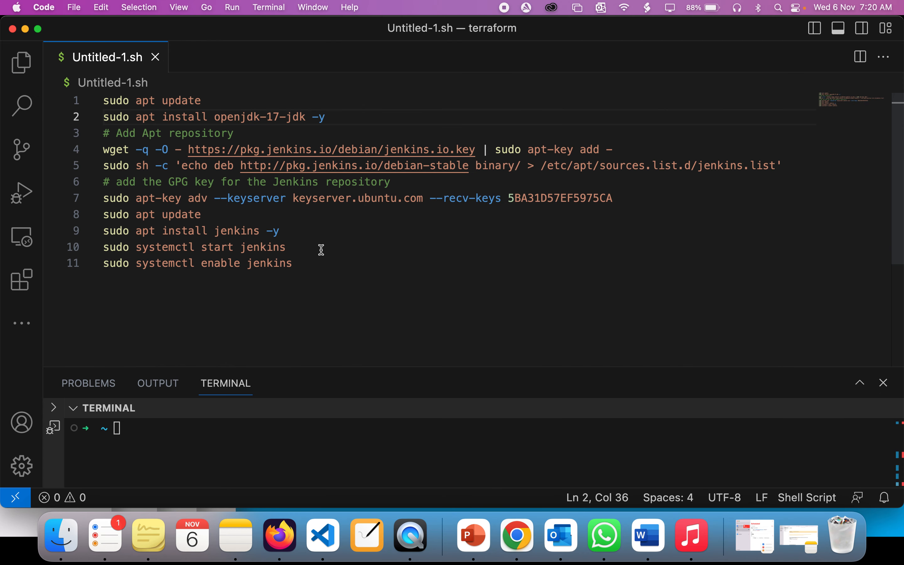
left_click(321, 248)
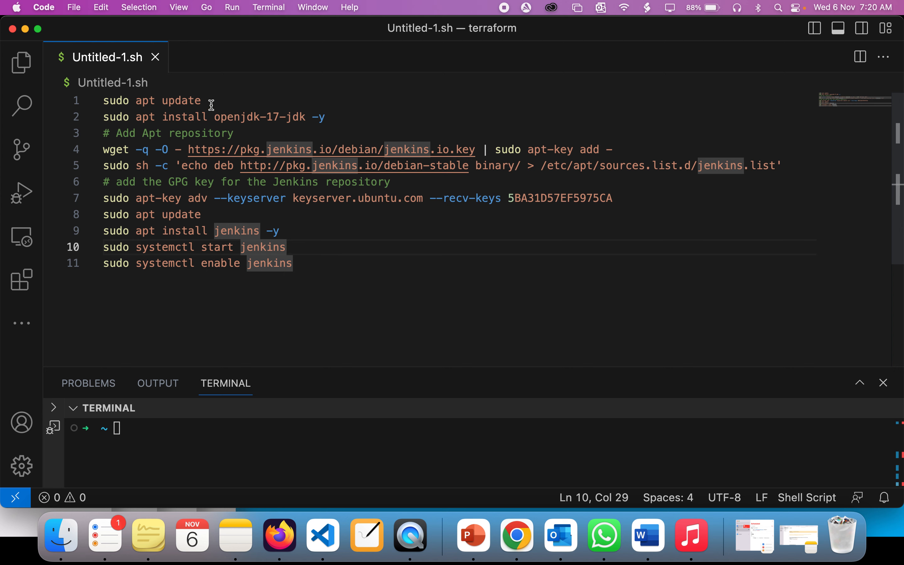
key("super+Tab")
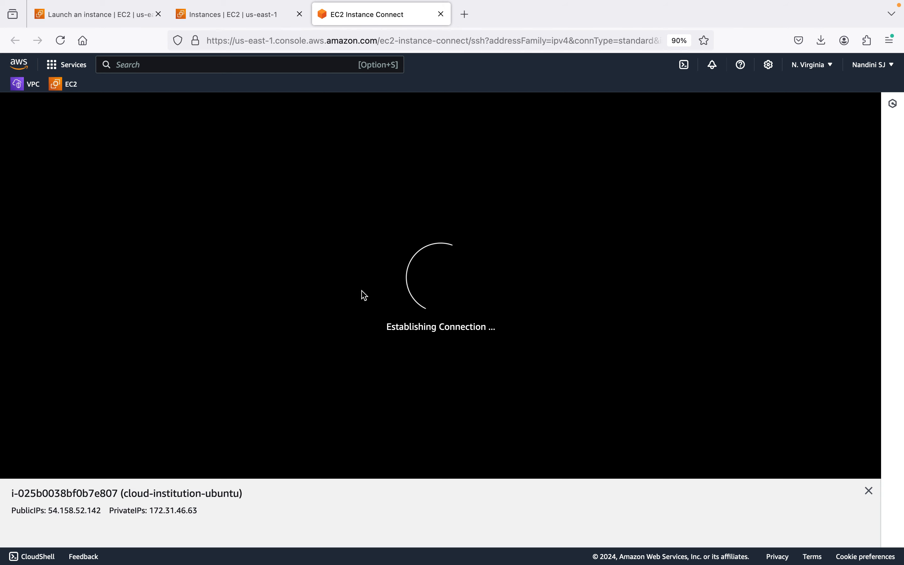
- Clear the welcome output from the instance's terminal and enter several blank prompt lines
left_click(280, 424)
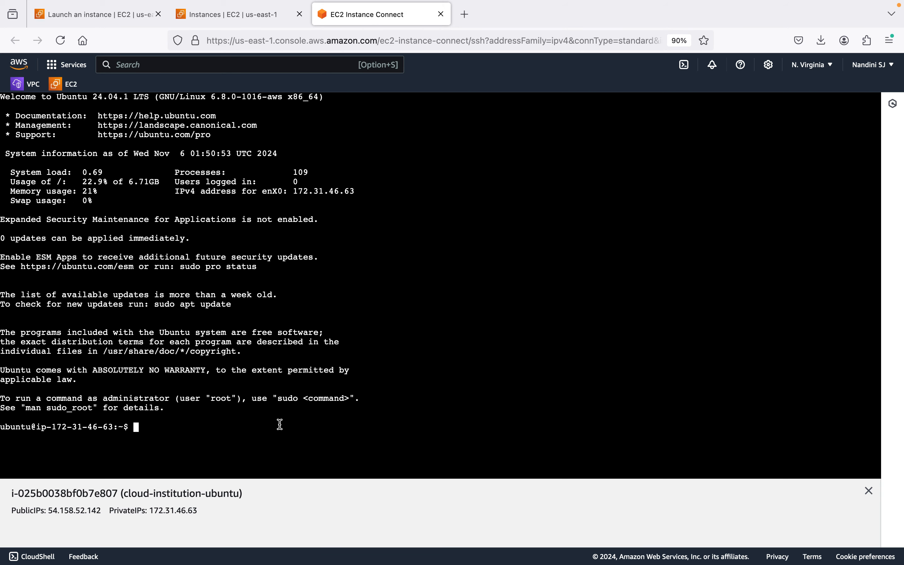
key("ctrl+l")
key("Return")
key("Return")
key("Return")
key("Return")
key("Return")
key("Return")
key("Return")
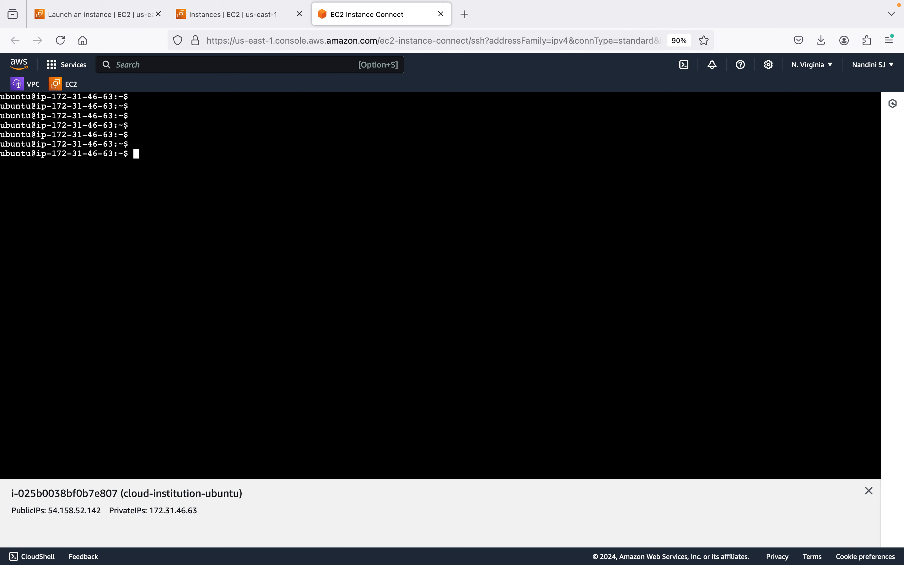
- Switch the terminal session to the root user with sudo su -
type("sudos")
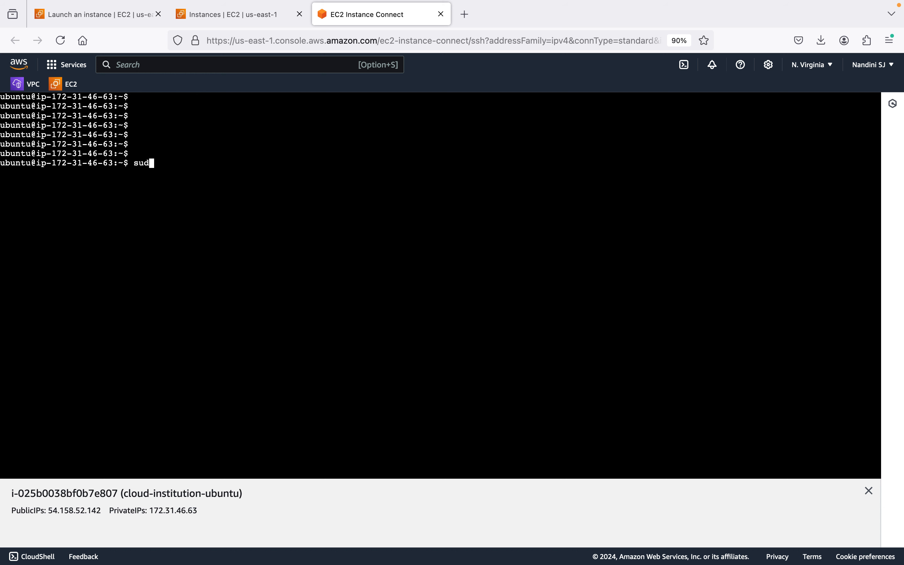
key("BackSpace")
type("su -")
key("Return")
key("Return")
key("Return")
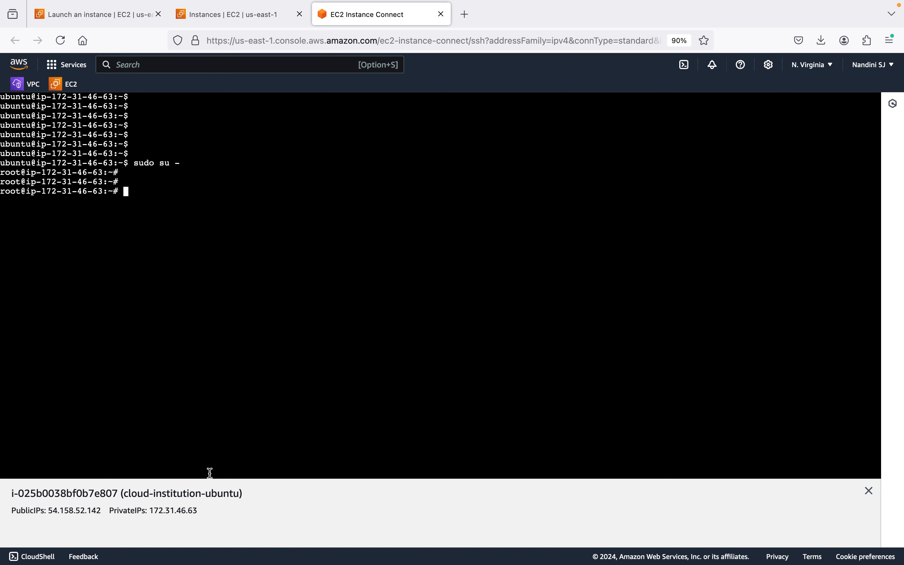
- Switch to Visual Studio Code, copy sudo apt update from Untitled-1.sh and run it in the instance's root terminal in the browser
key("ctrl+Left")
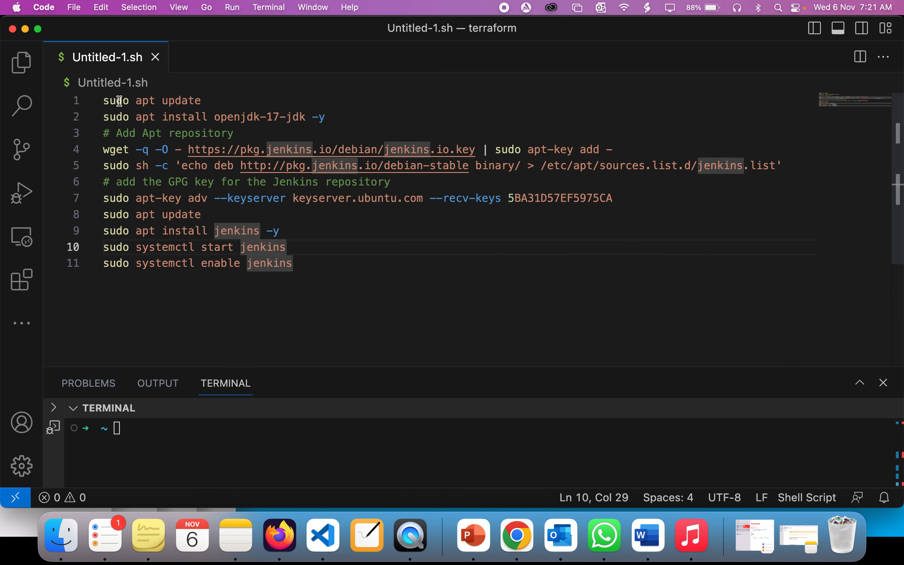
left_click_drag(103, 100, 192, 101)
key("super+c")
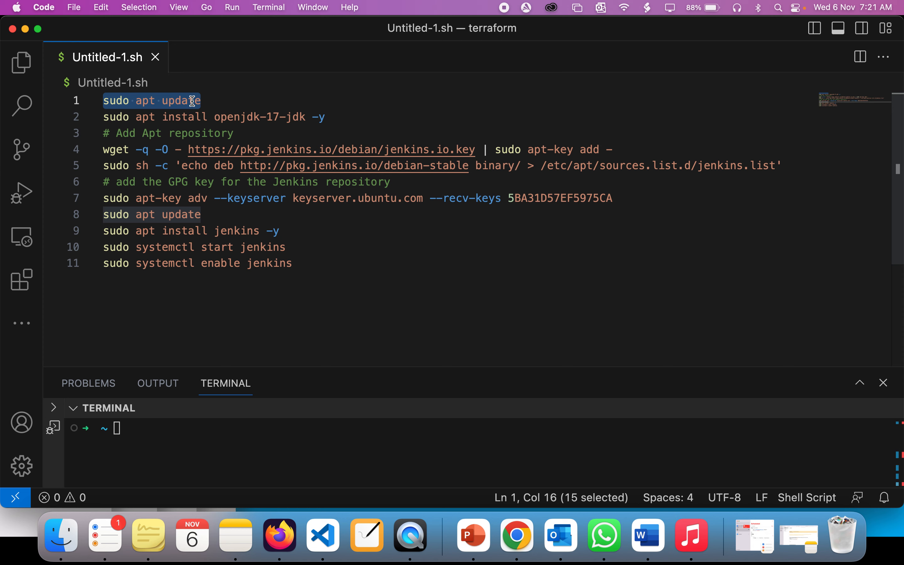
key("ctrl+Right")
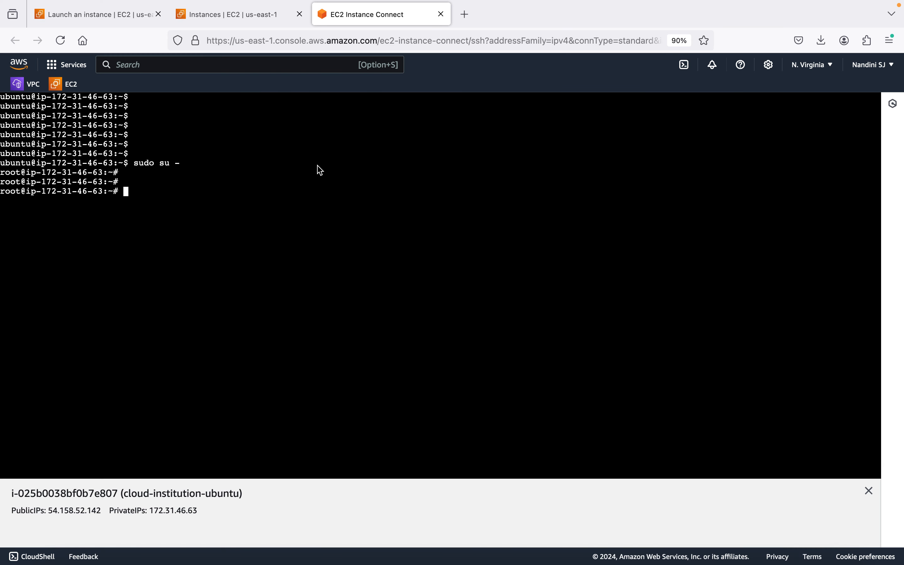
key("super+v")
key("Return")
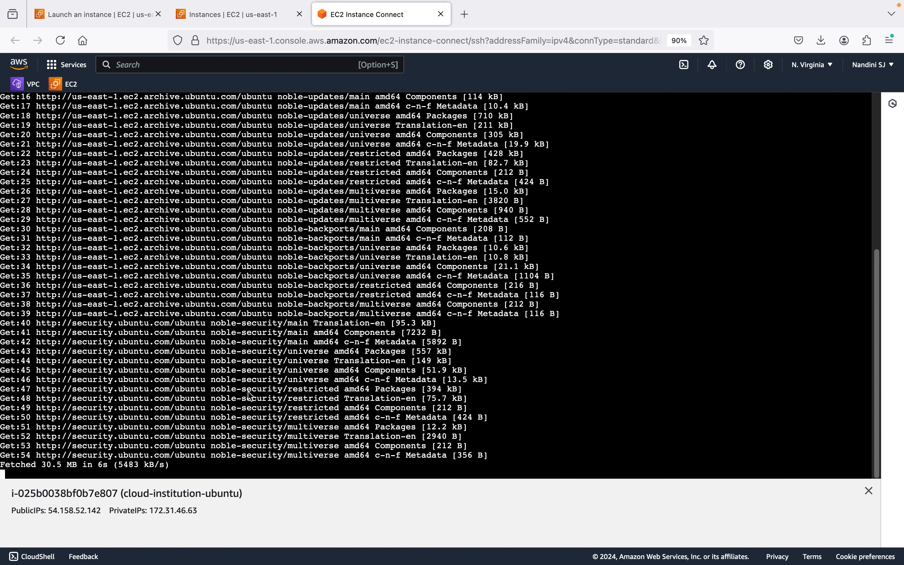
- Switch to Visual Studio Code, make its window full screen and examine the openjdk-17-jdk package name and version in the install command
key("ctrl+Left")
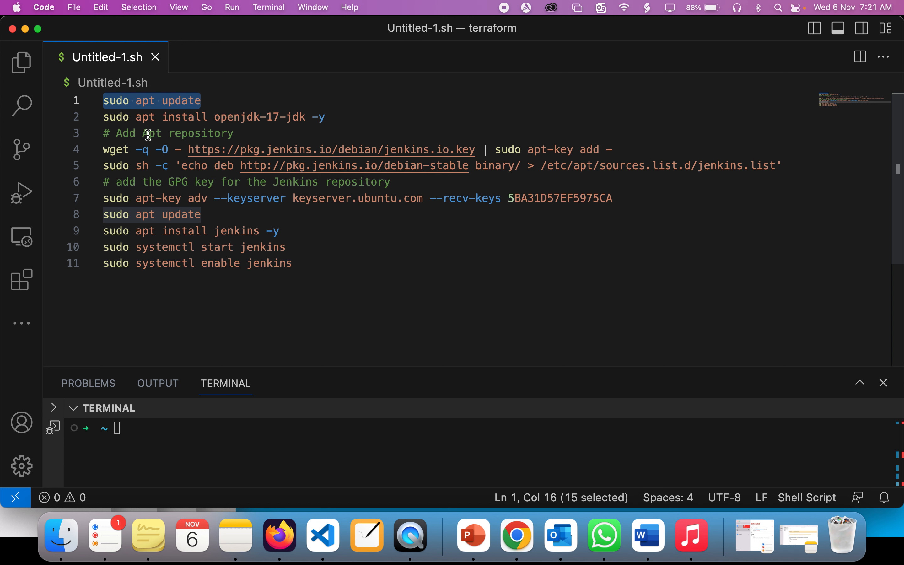
left_click(146, 99)
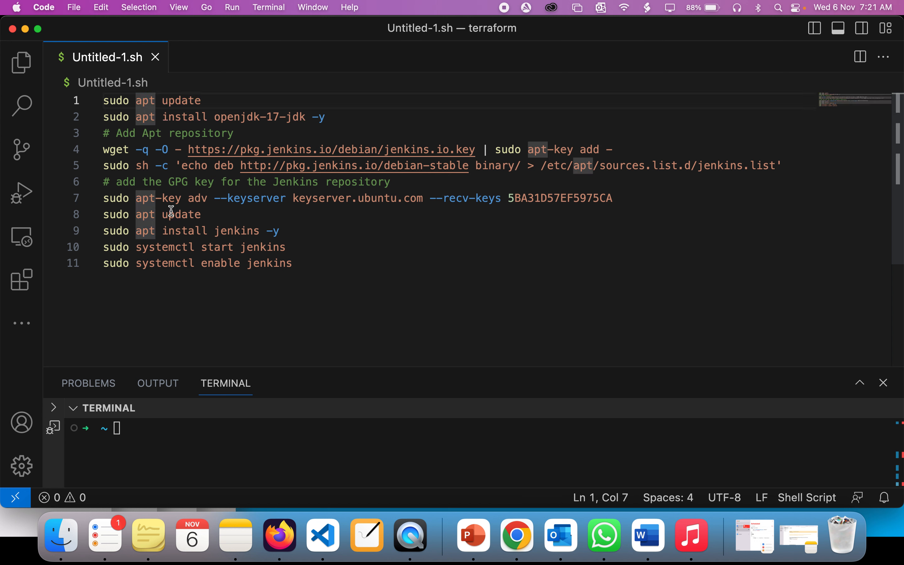
triple_click(116, 117)
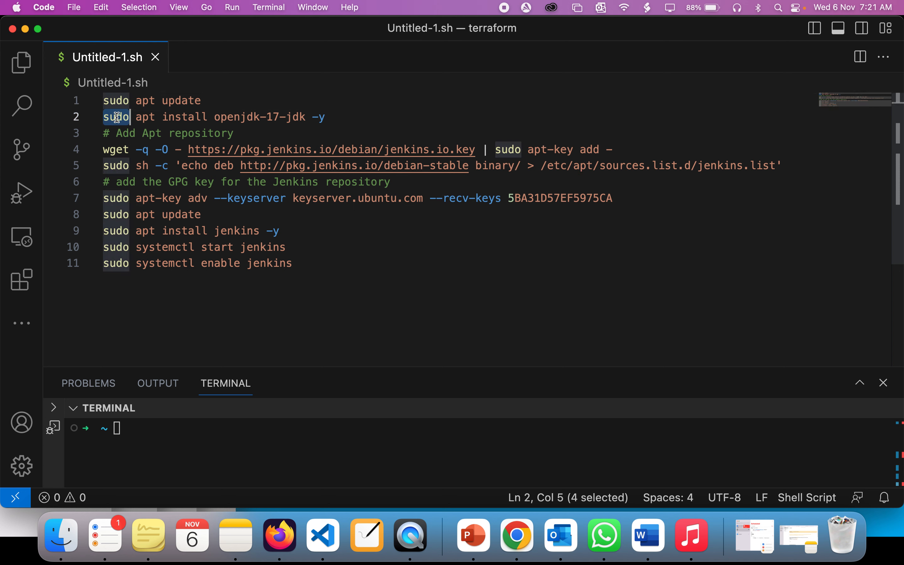
double_click(116, 118)
double_click(236, 117)
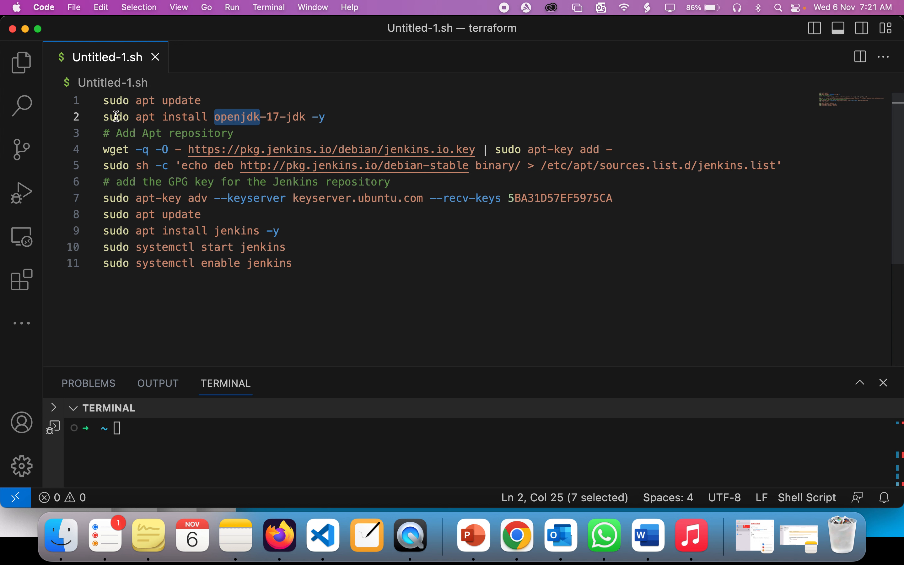
left_click_drag(267, 118, 279, 118)
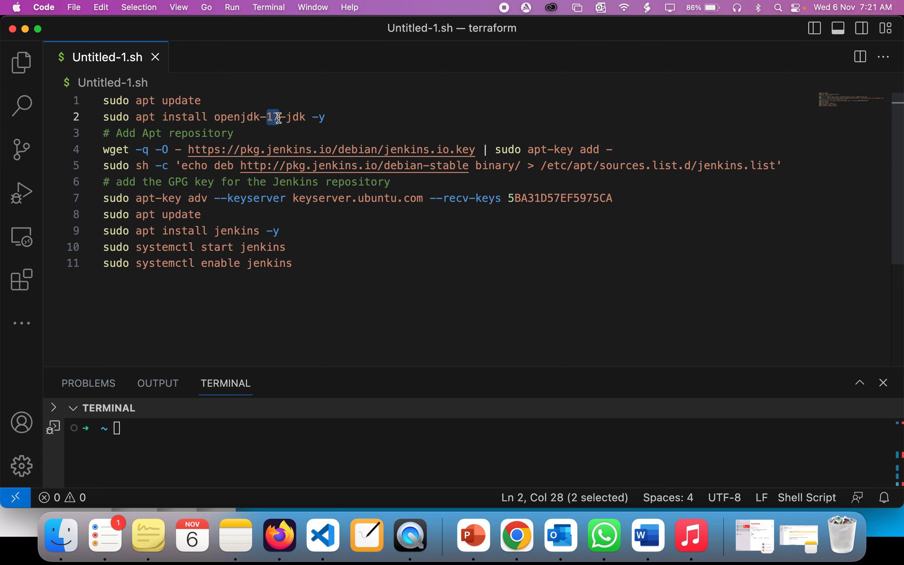
left_click(37, 29)
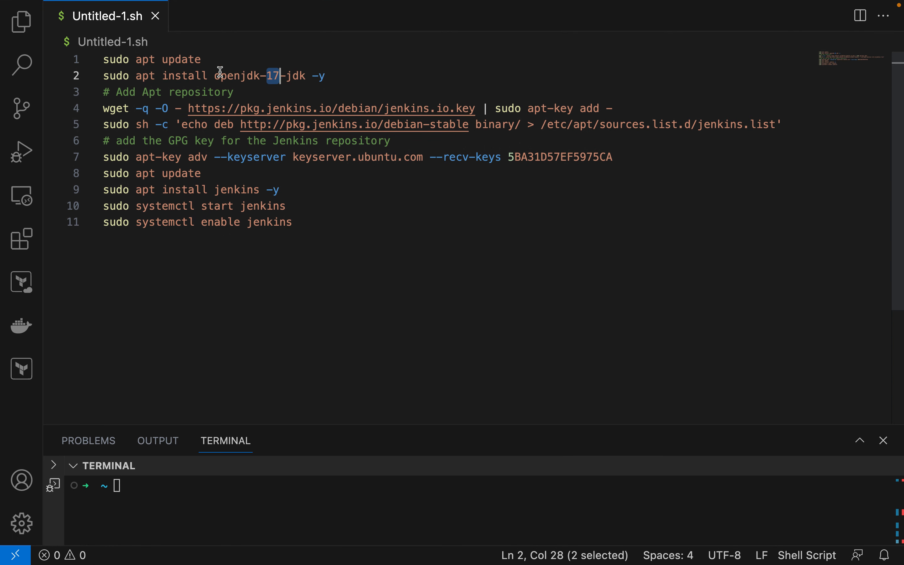
left_click(273, 78)
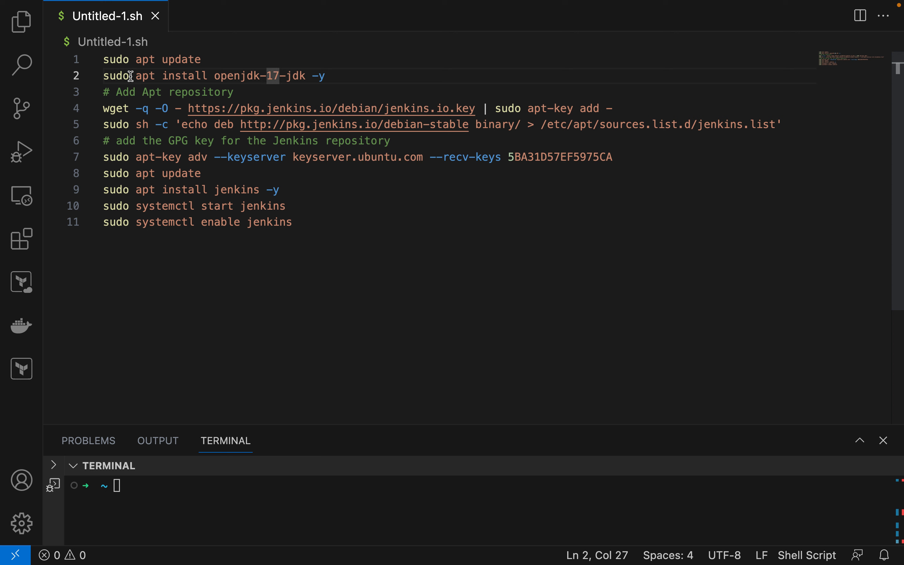
double_click(272, 77)
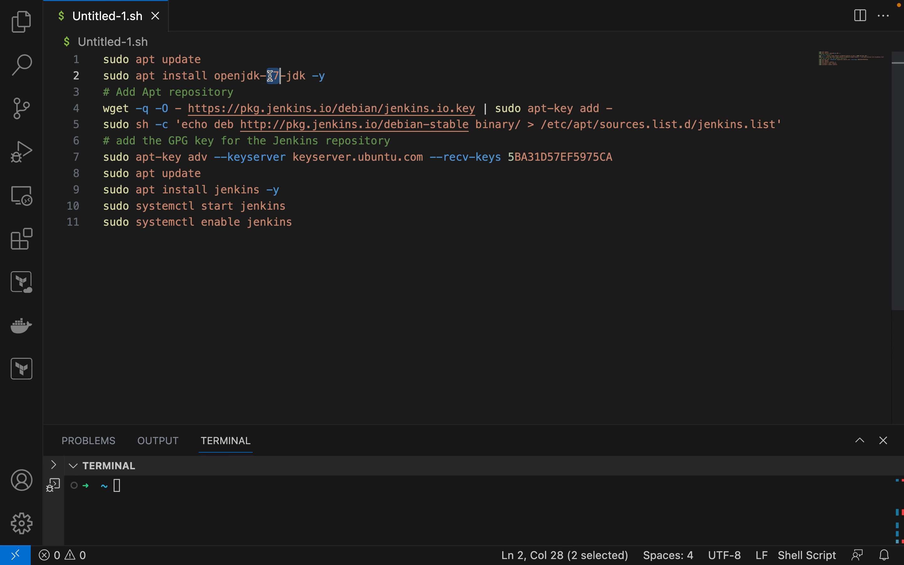
- Copy sudo apt install openjdk-17-jdk -y from Untitled-1.sh and run it in the EC2 terminal in the browser
left_click_drag(104, 76, 327, 81)
key("super+c")
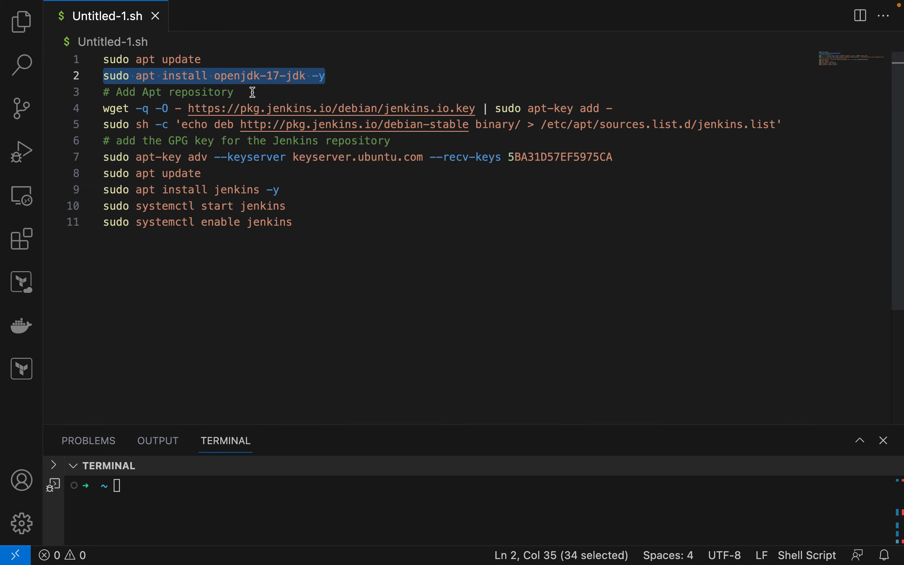
key("ctrl+Right")
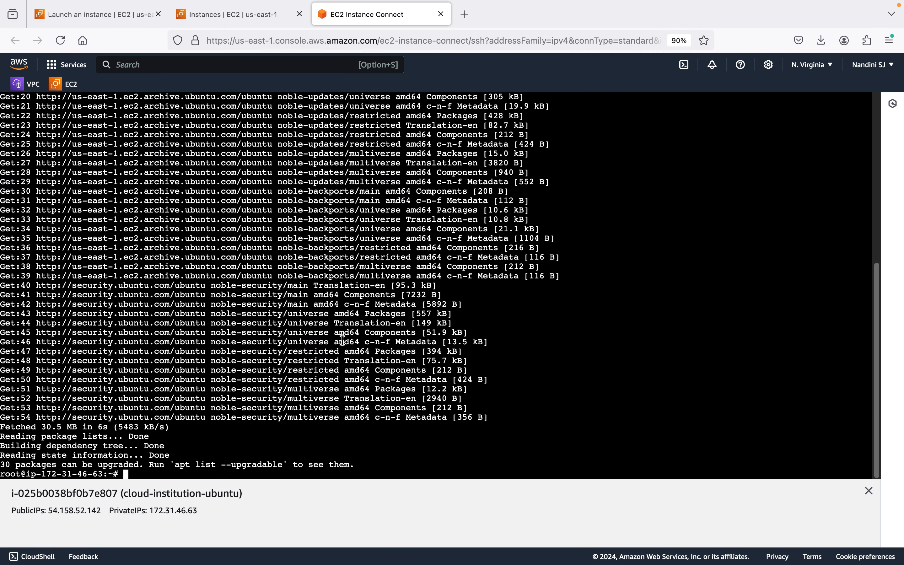
key("super+v")
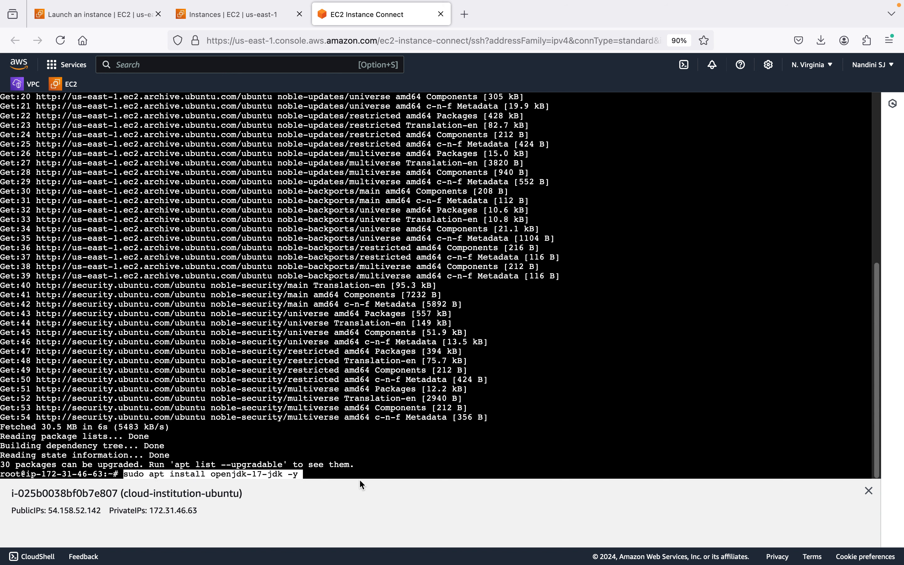
key("Return")
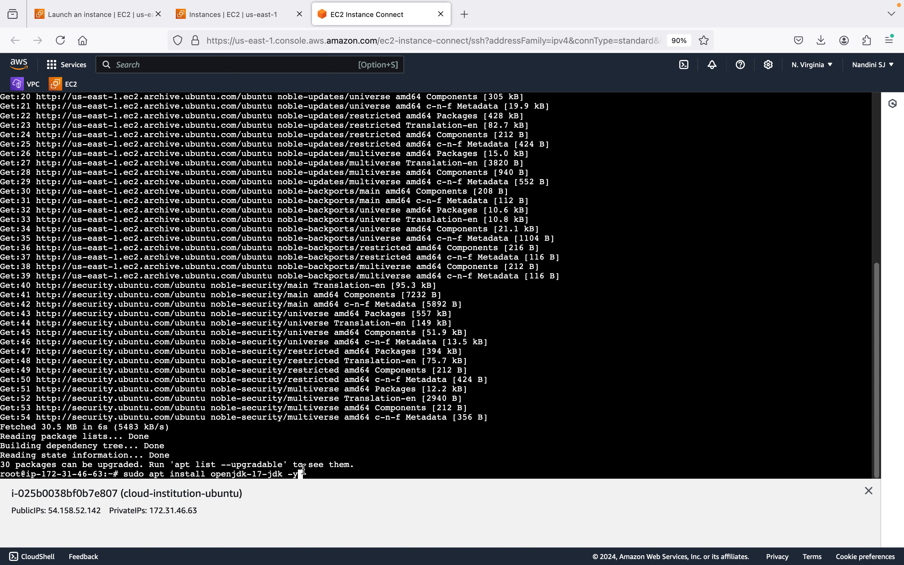
key("Return")
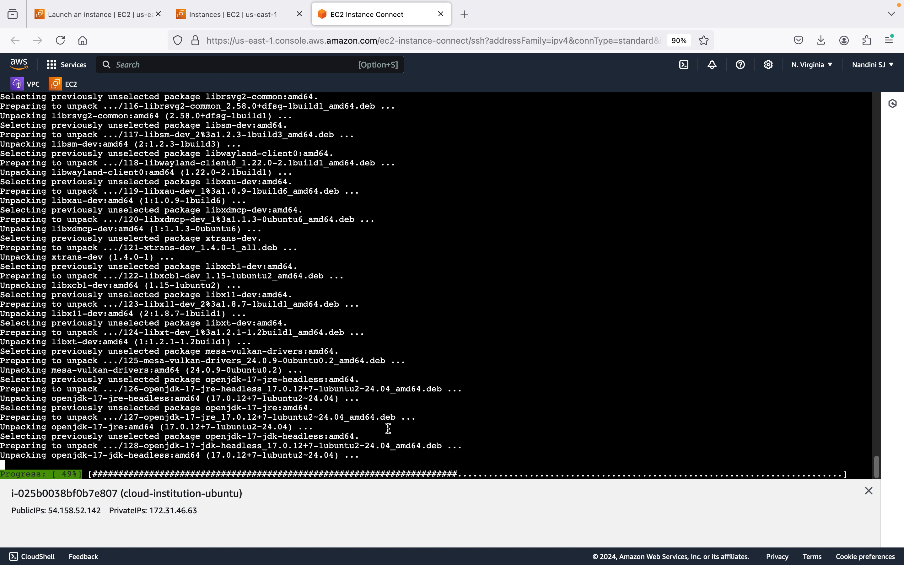
- Switch to Visual Studio Code and examine the Add Apt repository commands, including the wget line and the /etc/apt/sources.list.d path
key("super+Tab")
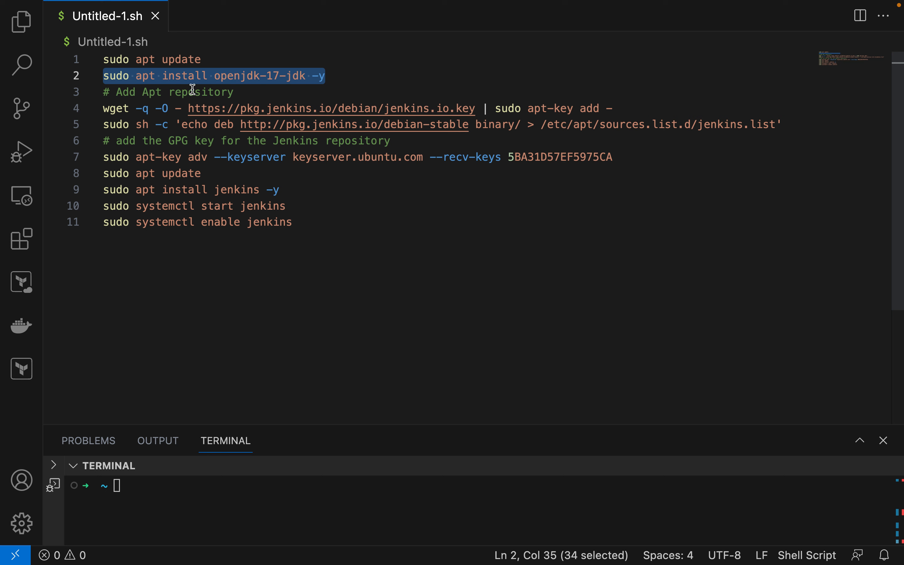
double_click(191, 91)
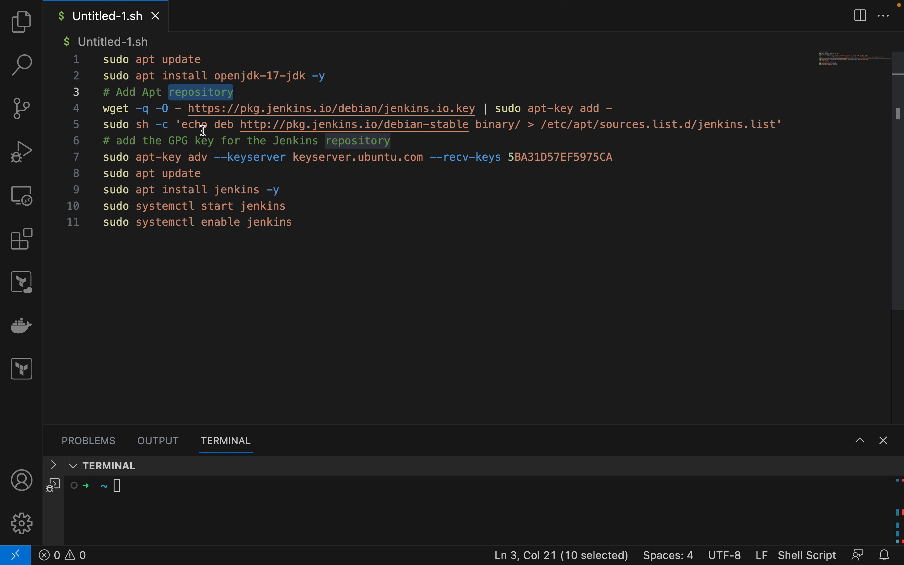
left_click_drag(105, 110, 623, 109)
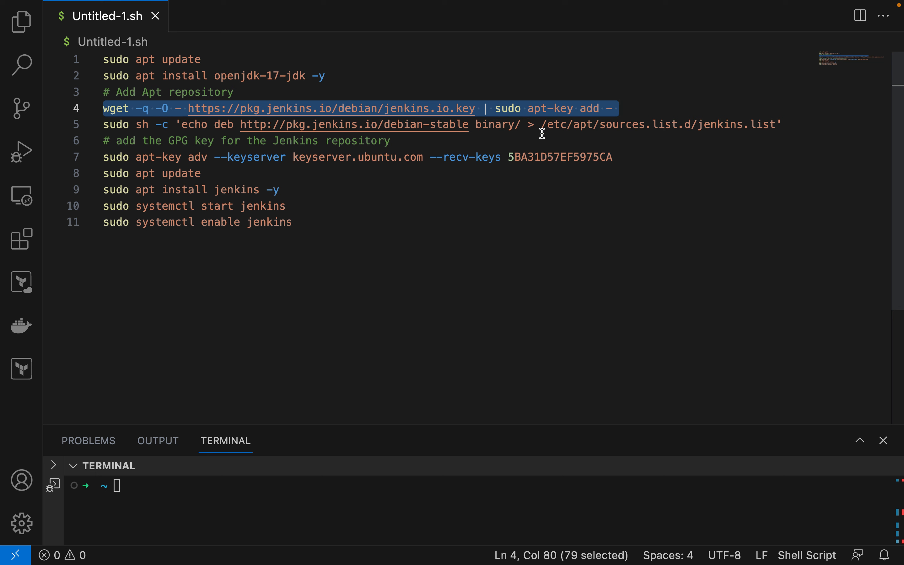
left_click_drag(541, 125, 690, 127)
left_click(693, 129)
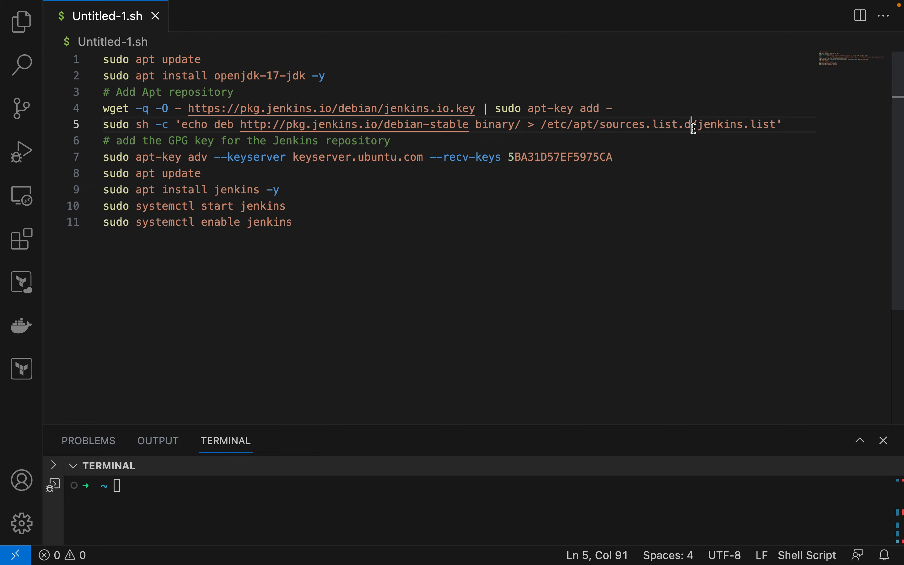
left_click(110, 110)
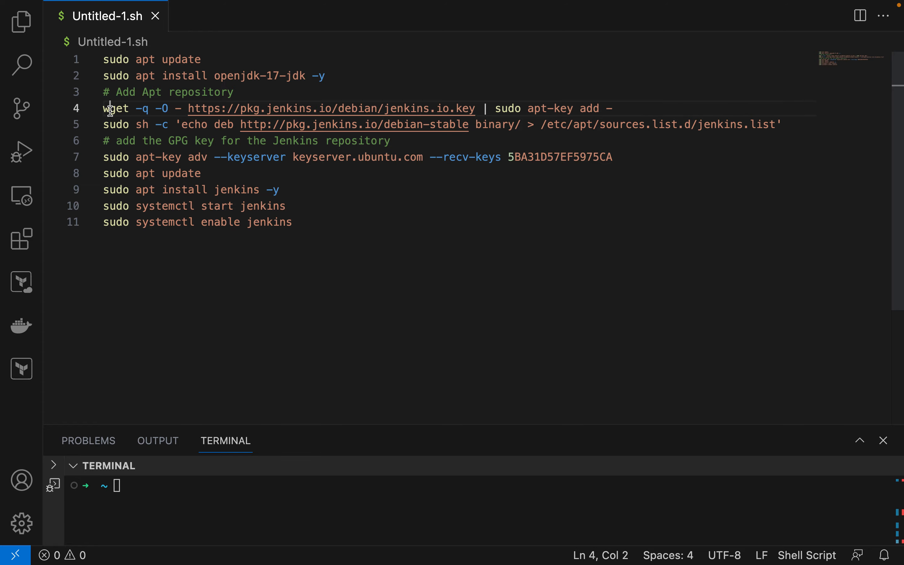
double_click(111, 110)
triple_click(111, 110)
key("super+c")
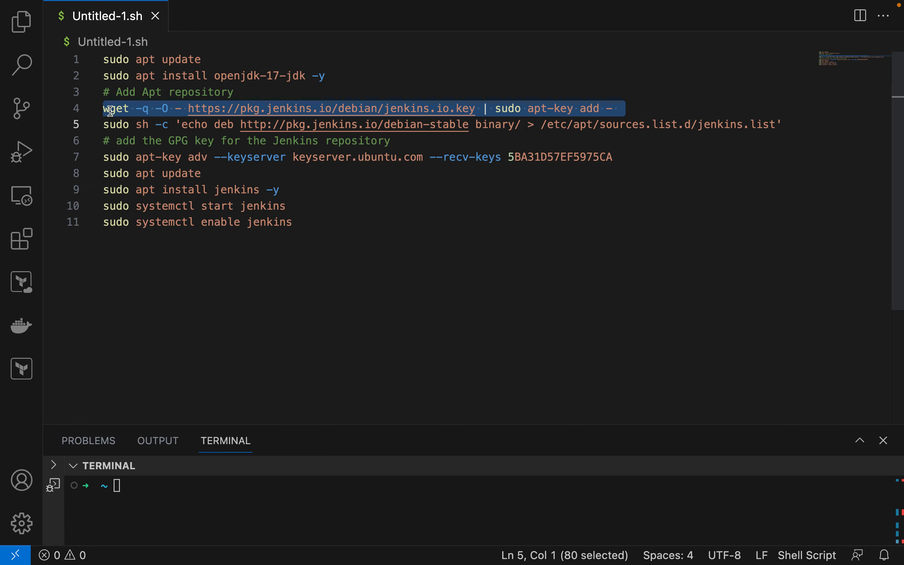
key("super+Tab")
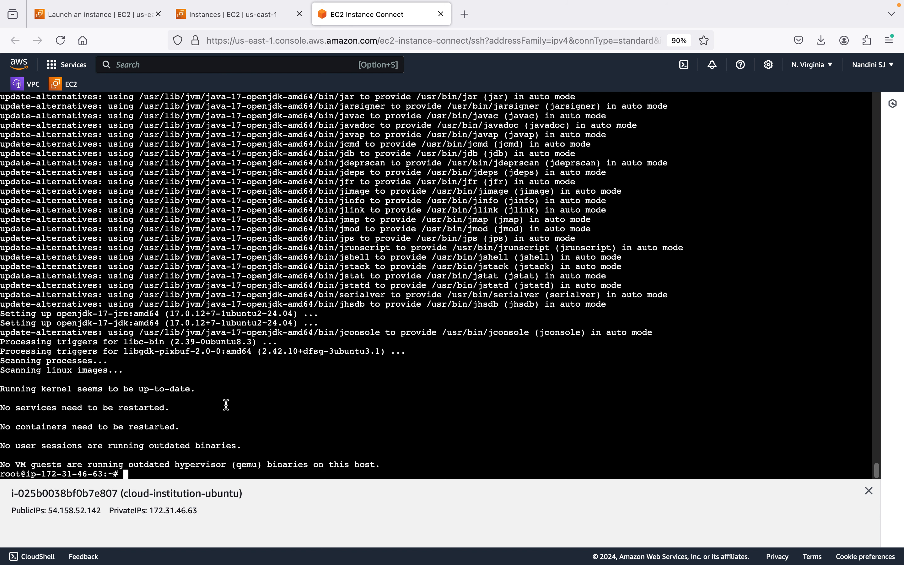
key("super+v")
key("Return")
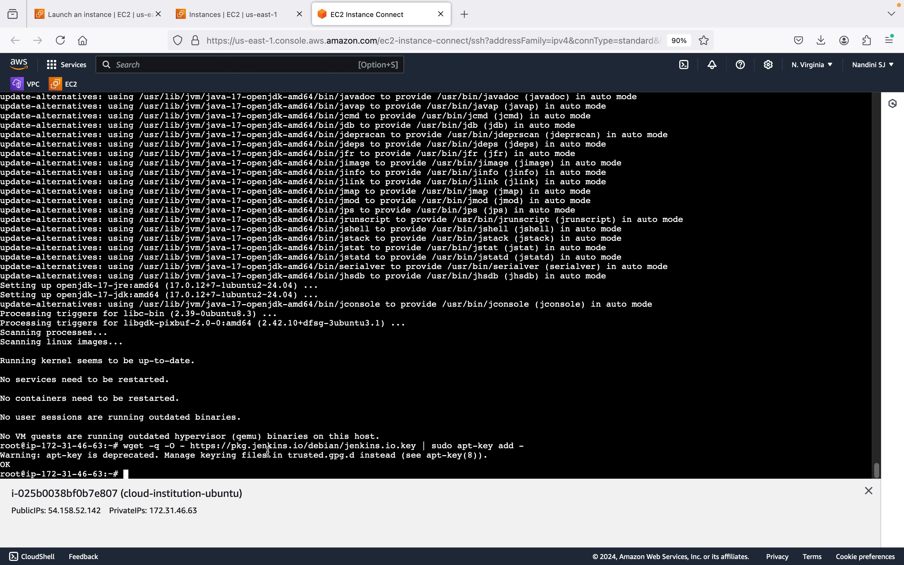
left_click(8, 466)
double_click(8, 466)
double_click(49, 461)
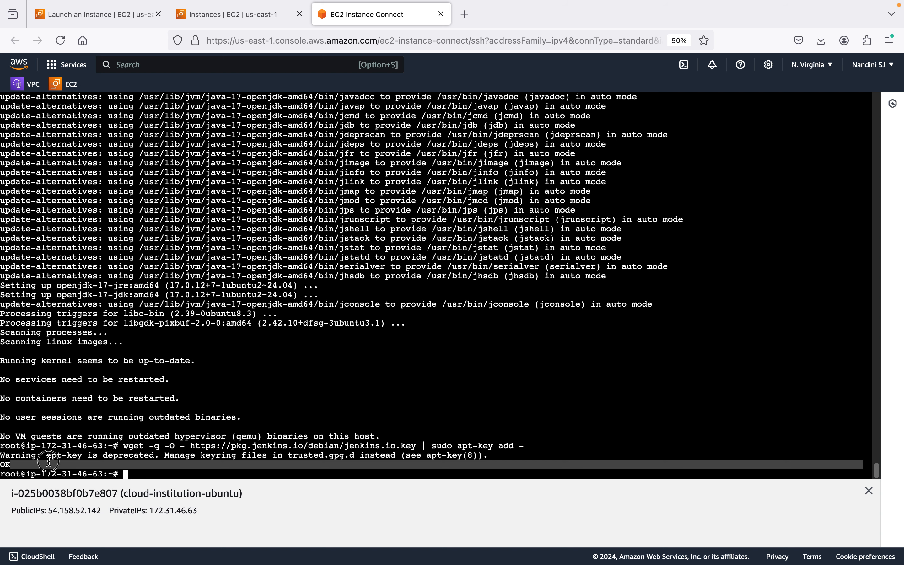
double_click(106, 447)
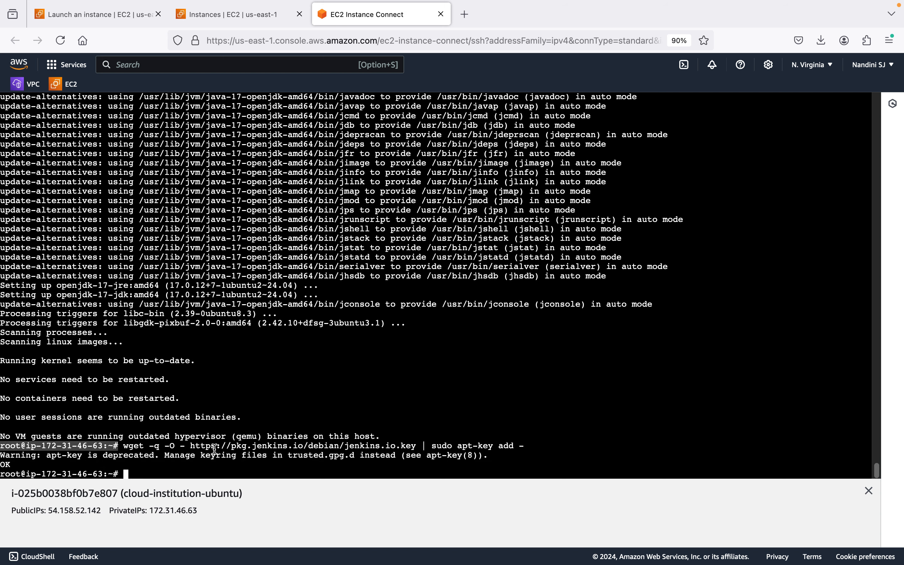
key("super+Tab")
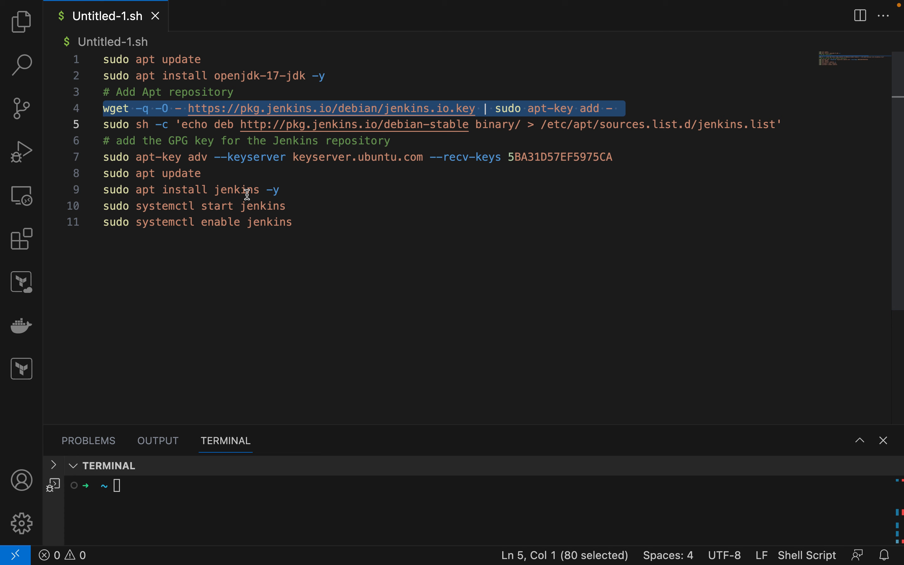
double_click(116, 125)
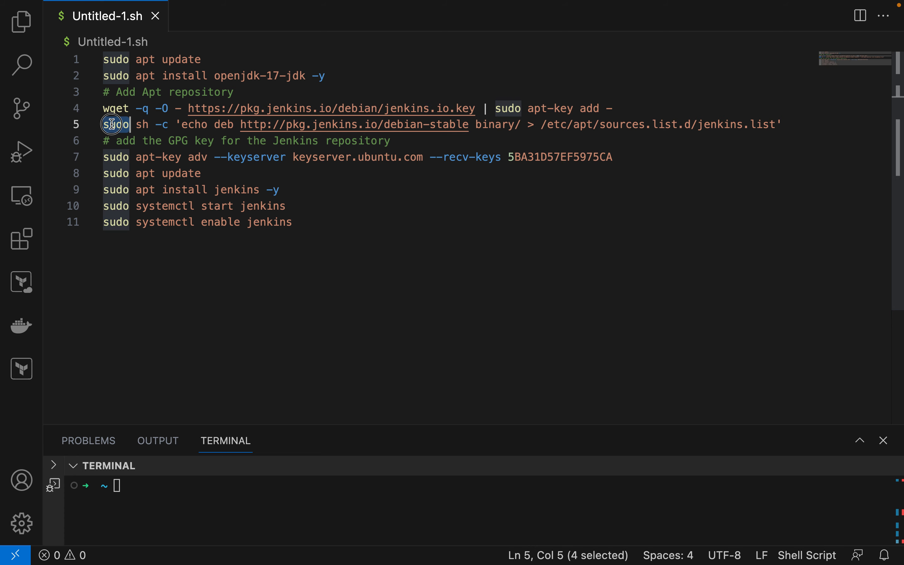
left_click_drag(116, 125, 792, 121)
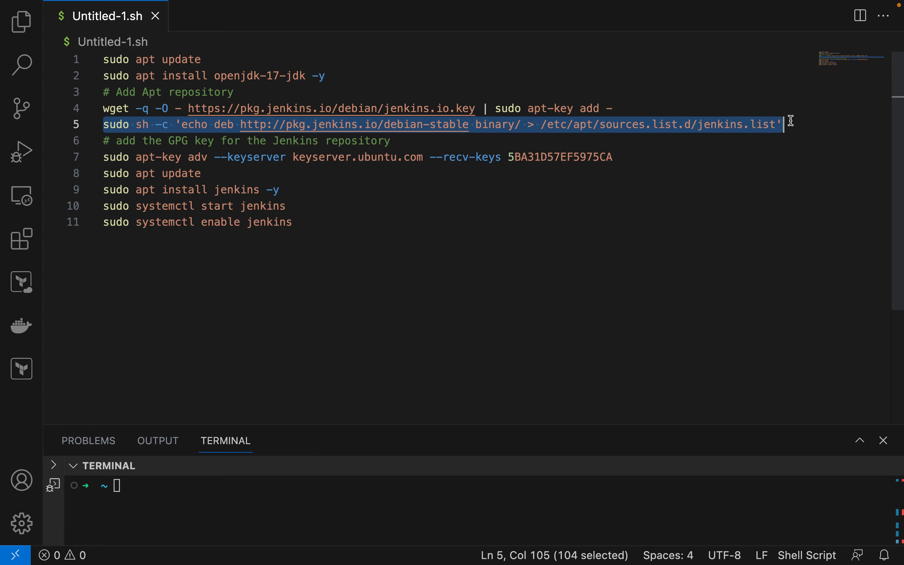
key("super+c")
key("super+Tab")
key("super+v")
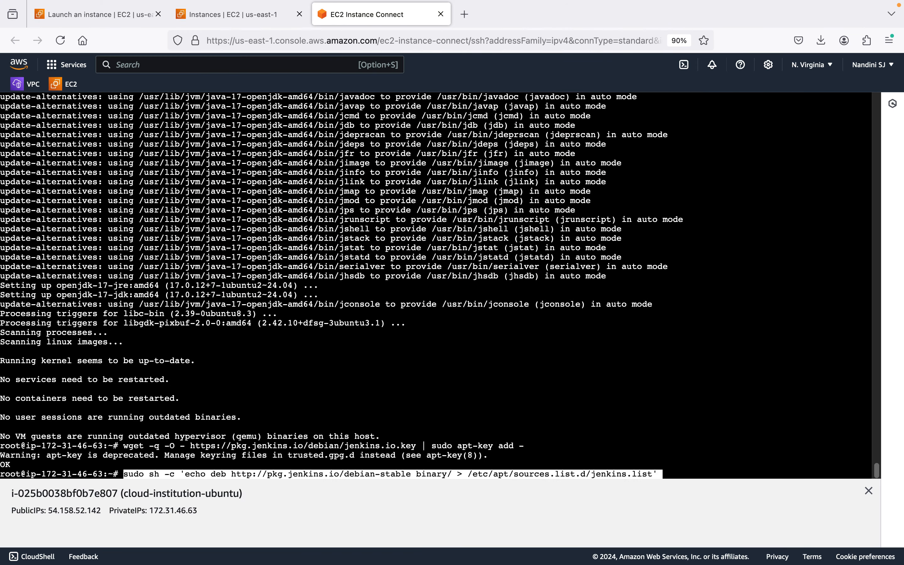
key("Return")
- Copy sudo apt-key adv --keyserver keyserver.ubuntu.com --recv-keys 5BA31D57EF5975CA from Untitled-1.sh in Visual Studio Code and run it in the EC2 terminal
key("super+Tab")
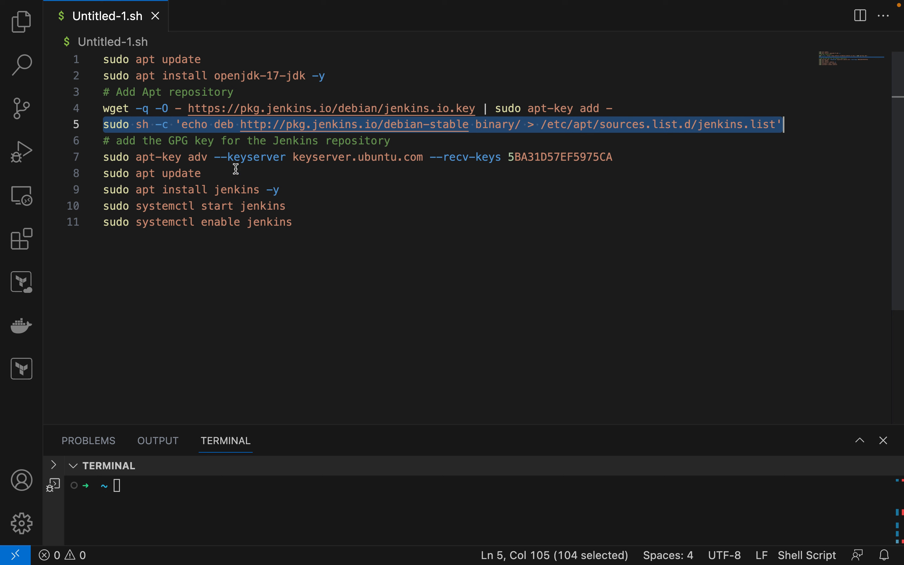
left_click_drag(105, 190, 267, 190)
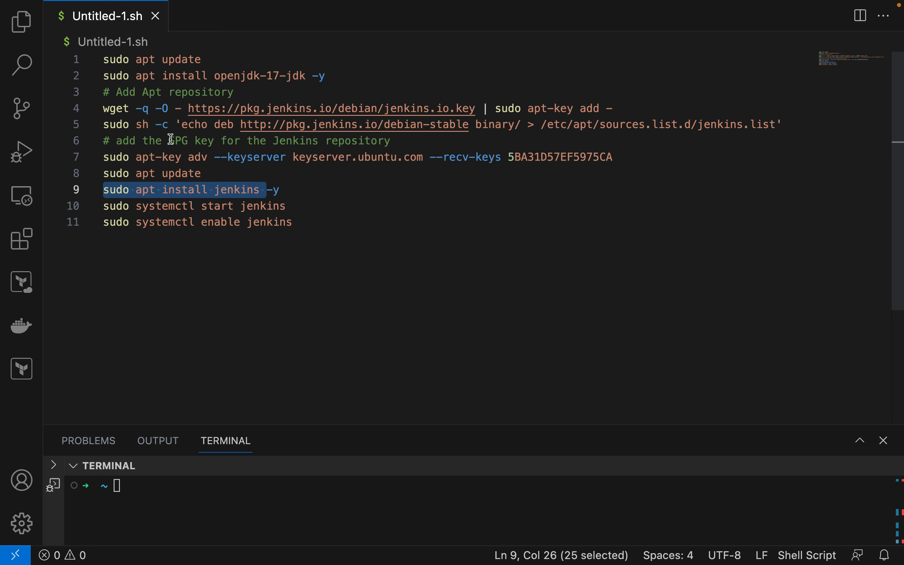
triple_click(117, 110)
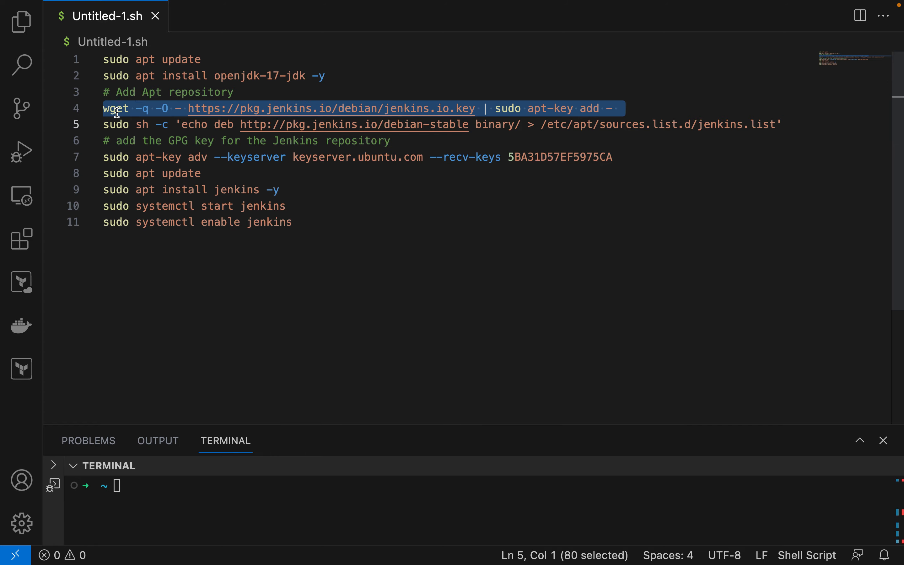
triple_click(114, 165)
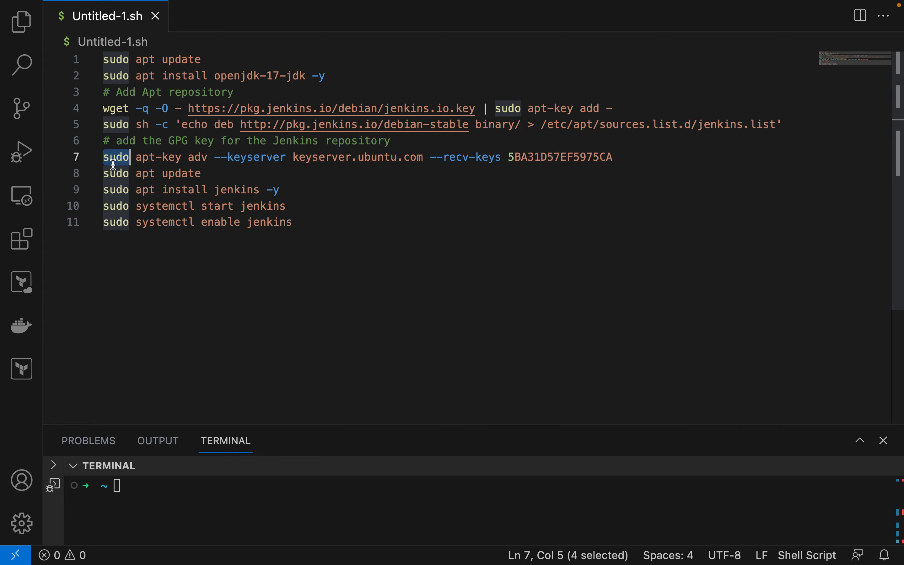
key("super+c")
key("ctrl+Right")
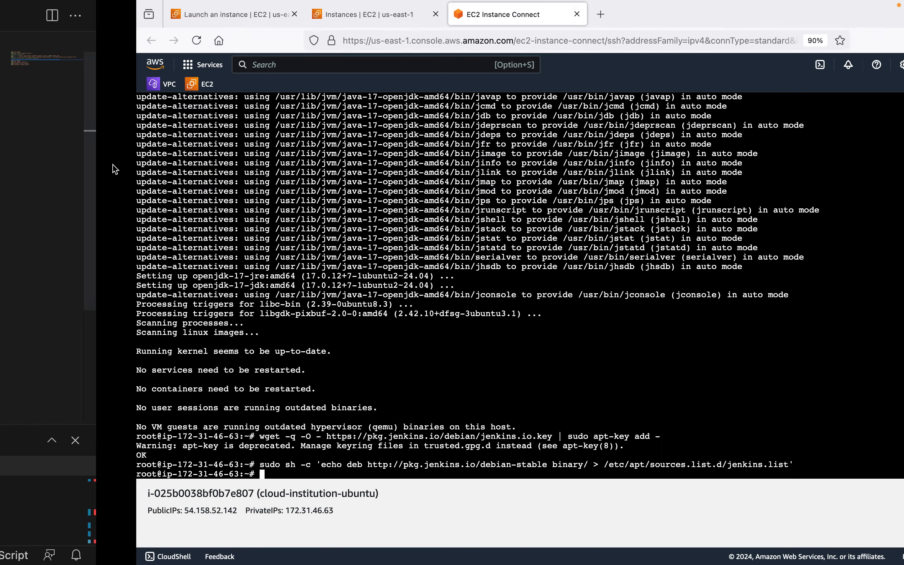
key("super+v")
key("Return")
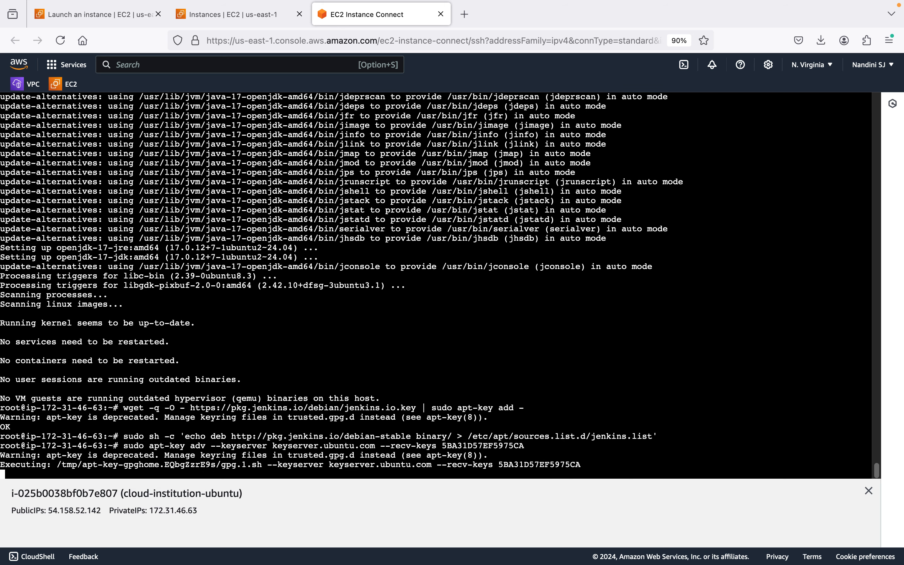
- Copy sudo apt update from line 8 of Untitled-1.sh and run it in the EC2 terminal
key("ctrl+Left")
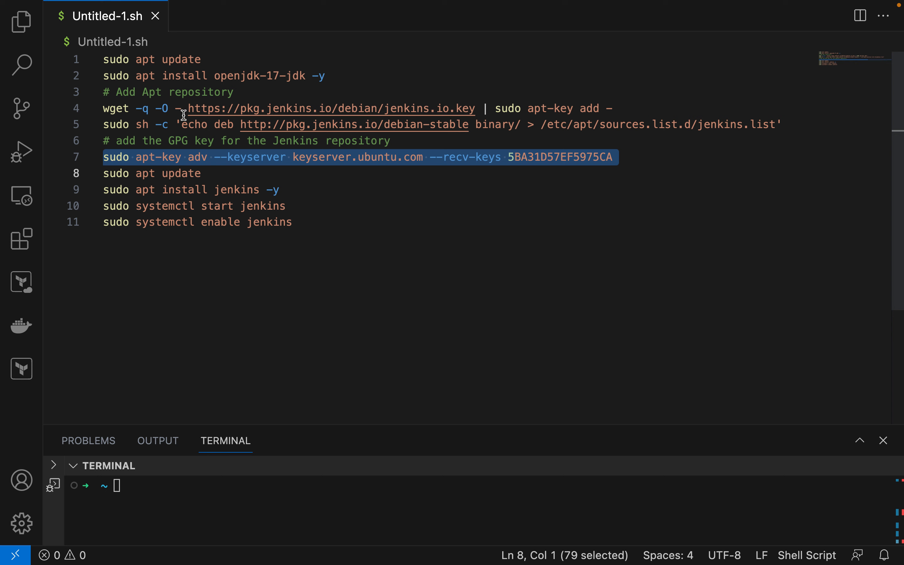
triple_click(169, 108)
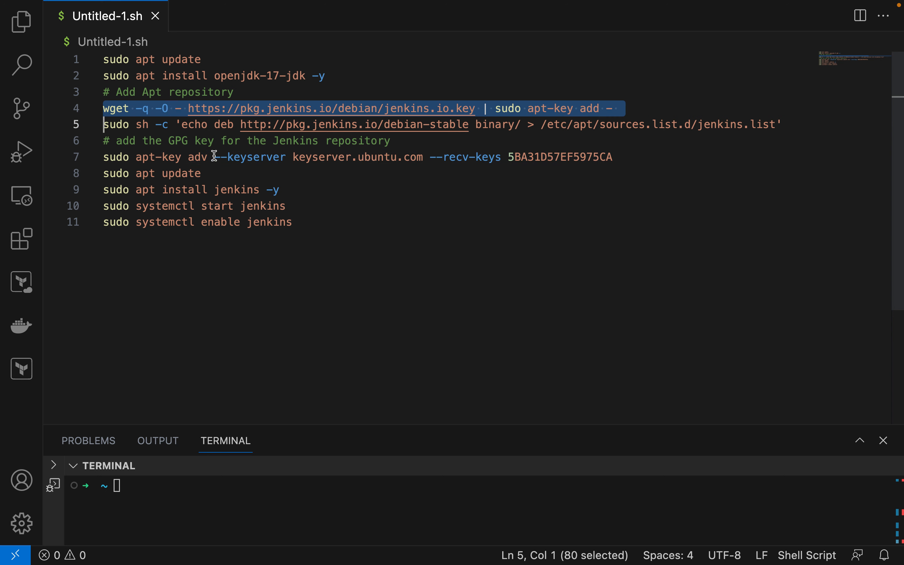
left_click_drag(214, 151, 104, 175)
left_click(194, 180)
left_click(105, 176)
triple_click(104, 175)
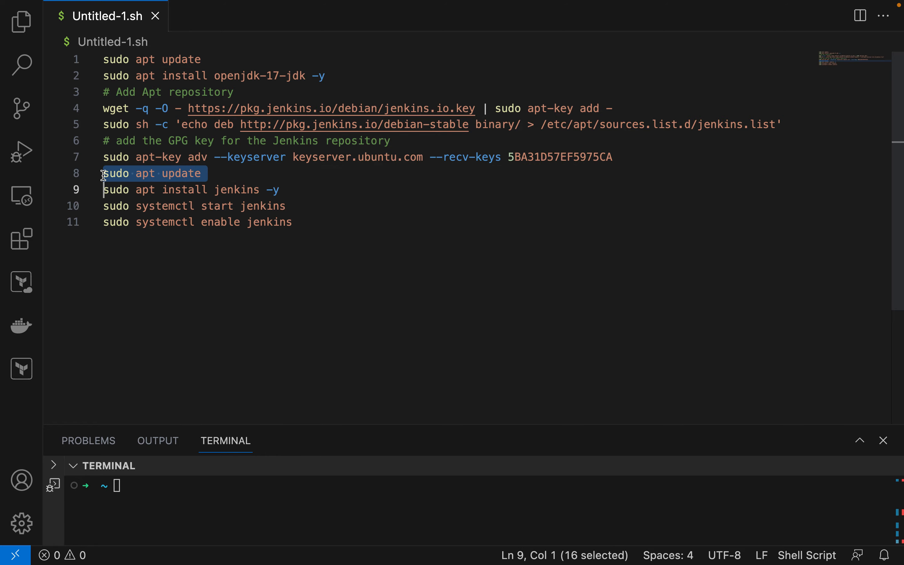
key("super+c")
key("ctrl+Right")
key("super+v")
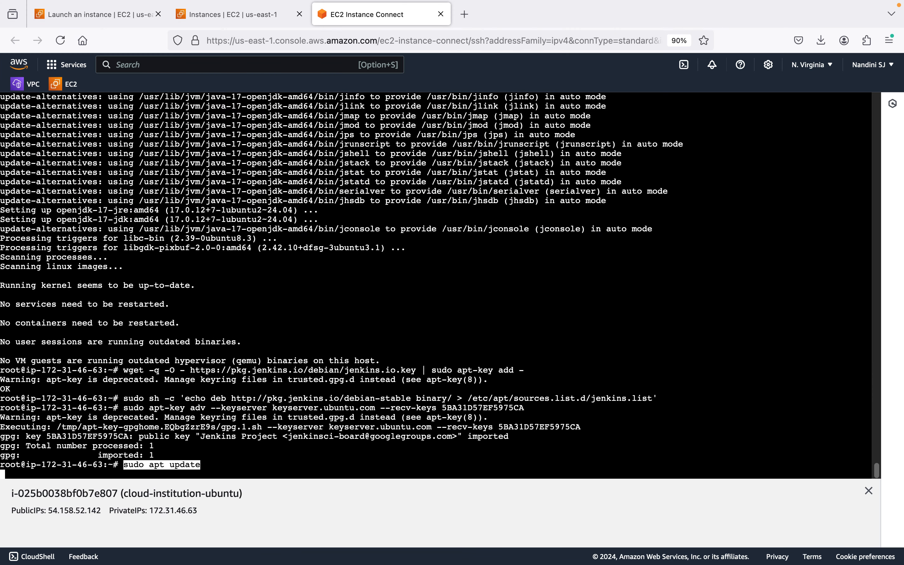
key("Return")
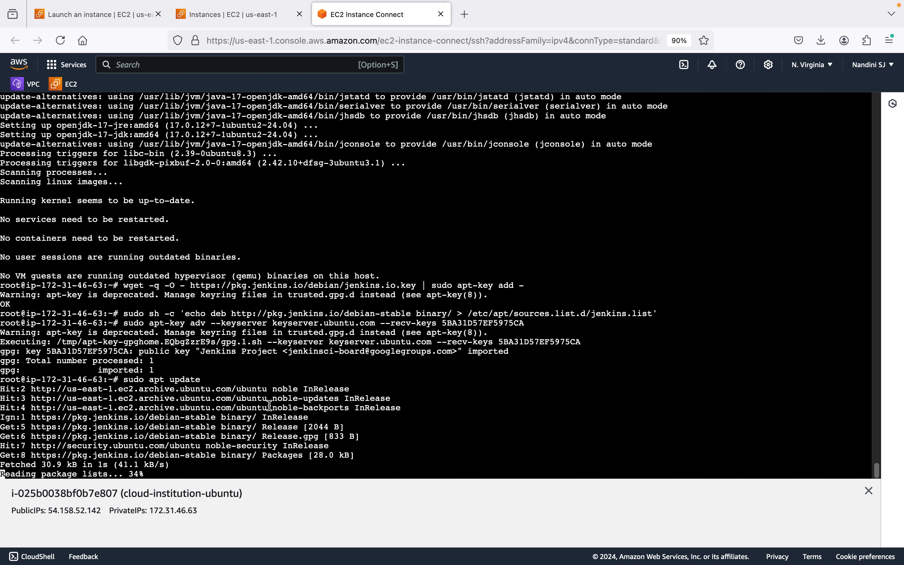
- Check the Jenkins install command on line 9 of Untitled-1.sh and run apt install jenkins -y in the EC2 terminal
key("ctrl+Left")
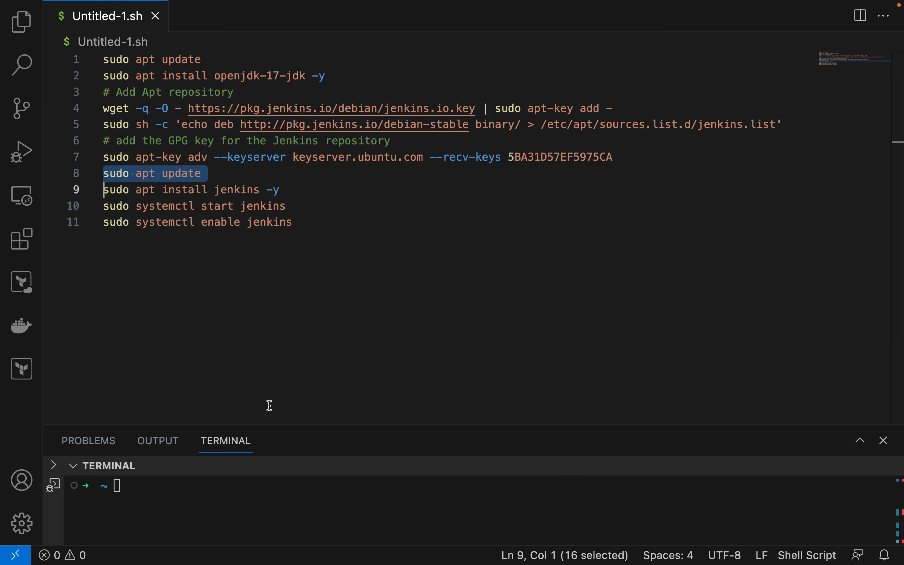
left_click(106, 190)
left_click_drag(106, 190, 280, 188)
left_click(280, 188)
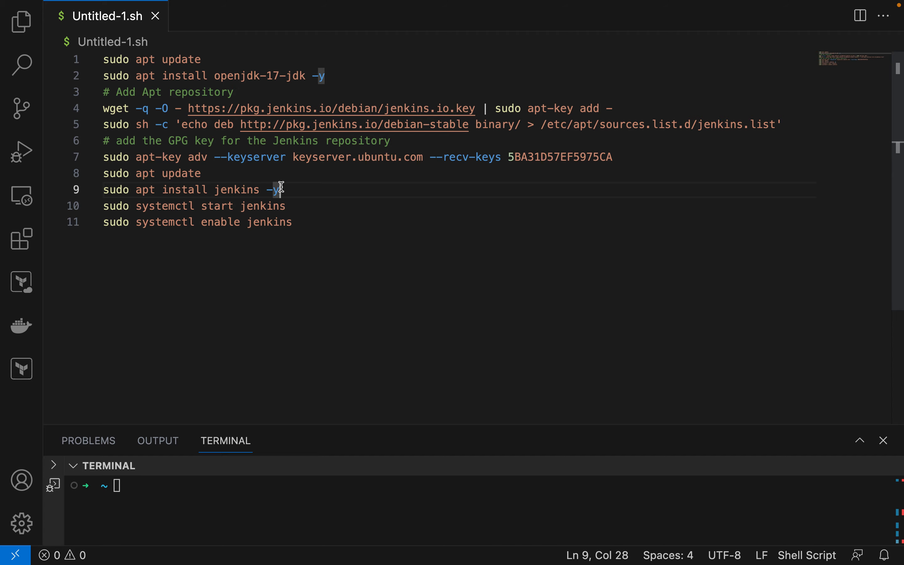
key("ctrl+Right")
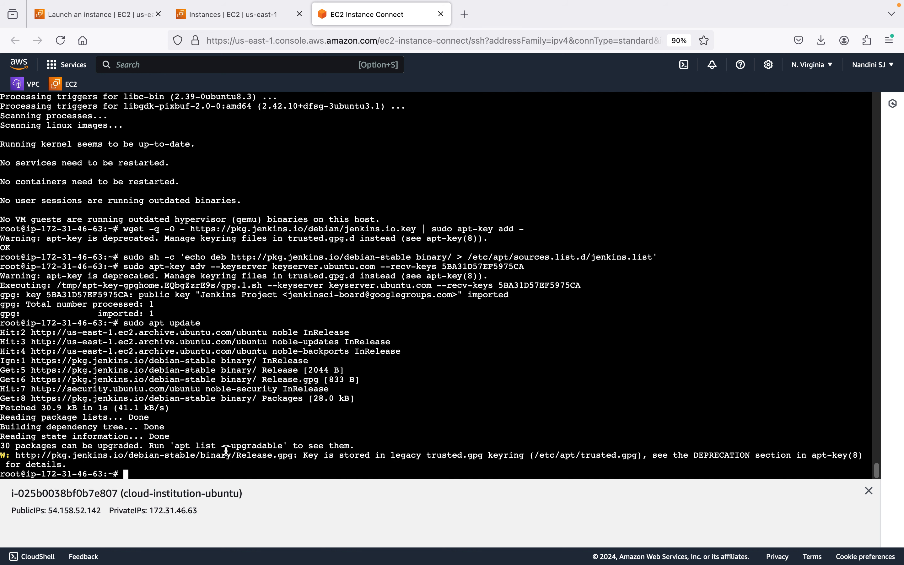
type("apt install jenkins -y")
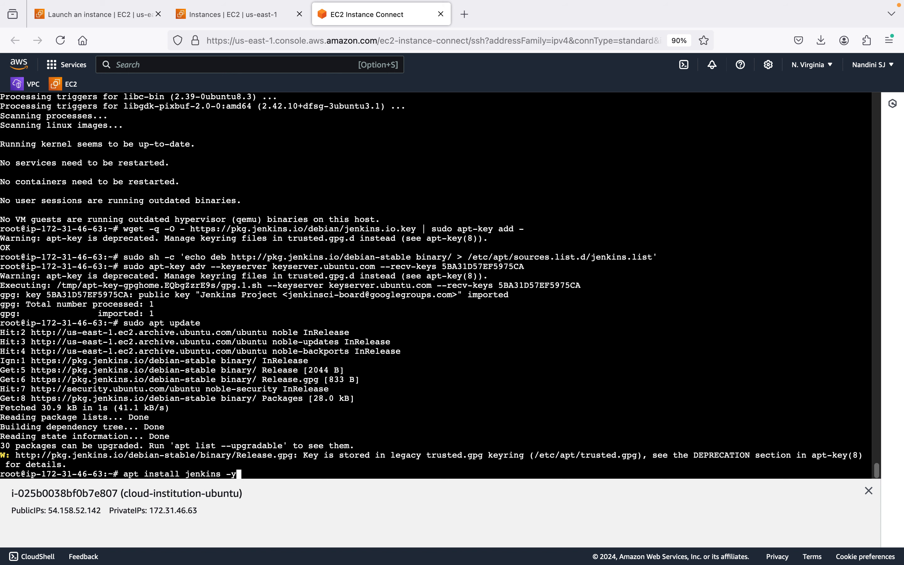
key("Return")
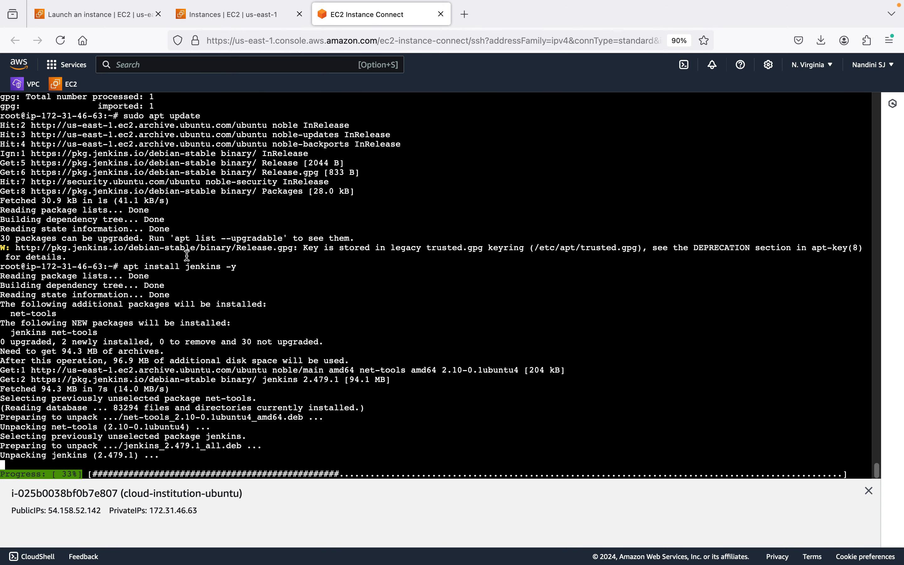
- Examine the apt install jenkins -y command and the installation output beneath it in the EC2 terminal
scroll(165, 263, "up", 1)
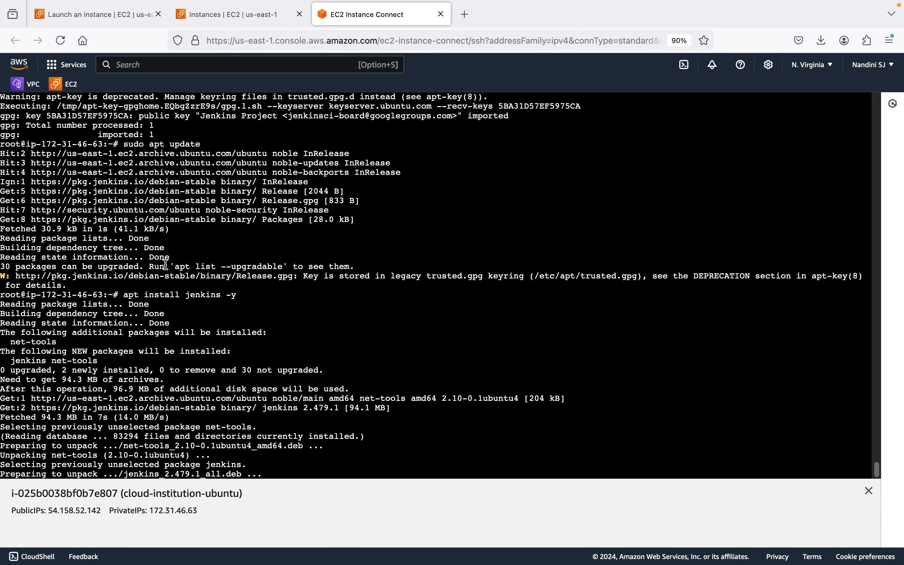
double_click(132, 295)
left_click_drag(132, 294, 216, 297)
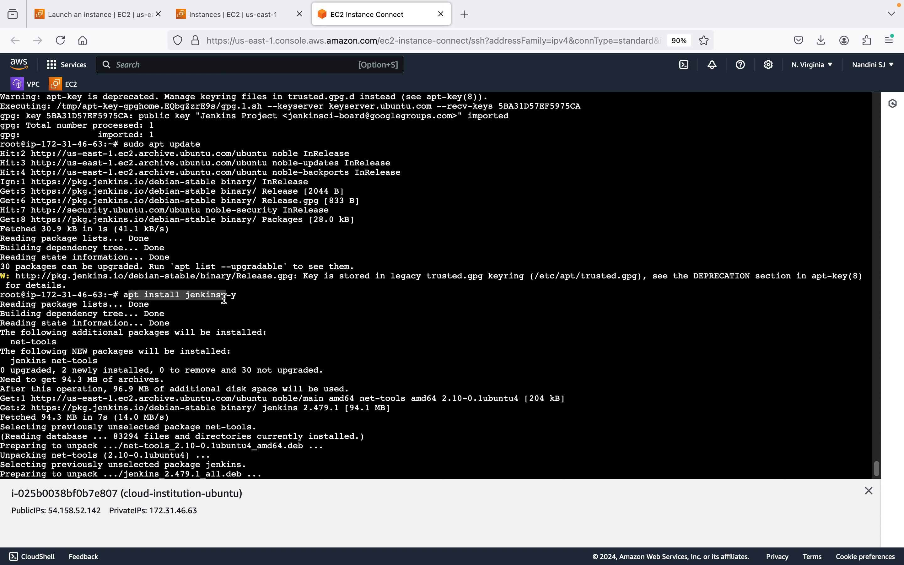
double_click(133, 295)
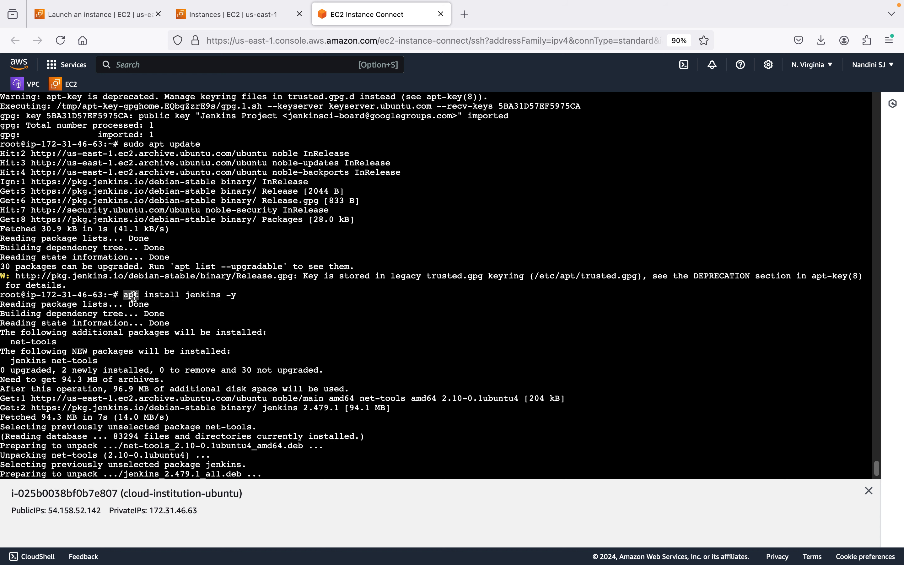
double_click(218, 296)
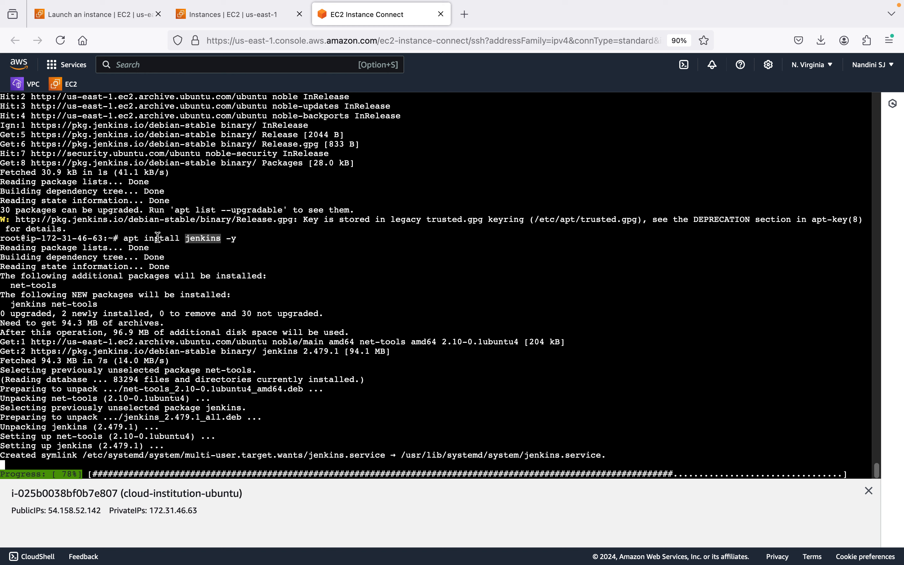
left_click_drag(129, 238, 231, 237)
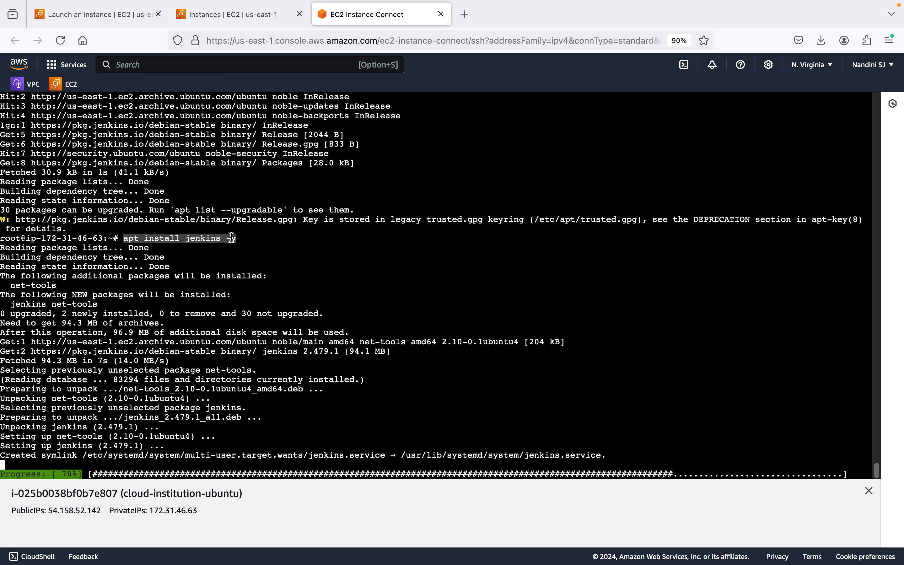
key("Return")
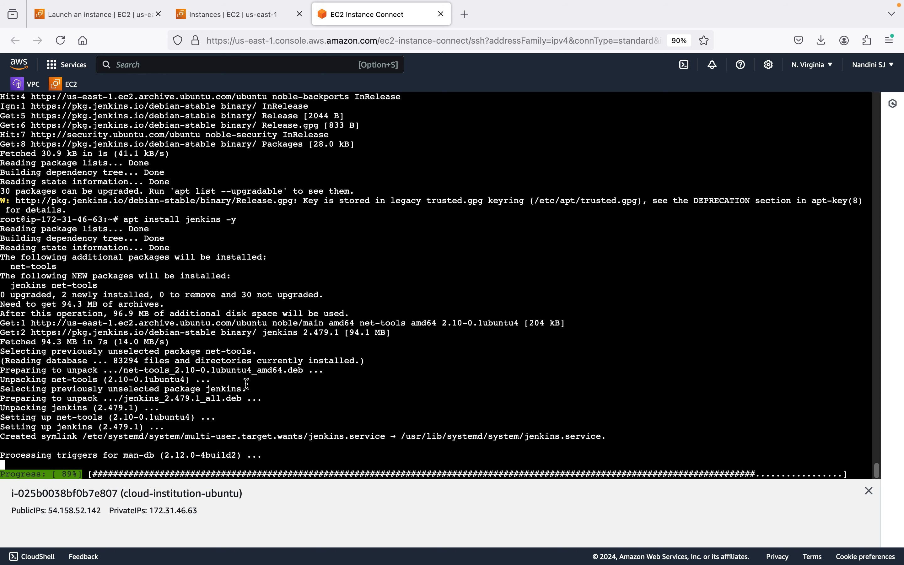
- Review the two systemctl lines in Untitled-1.sh, copy sudo systemctl start jenkins and run it in the EC2 terminal
key("ctrl+Left")
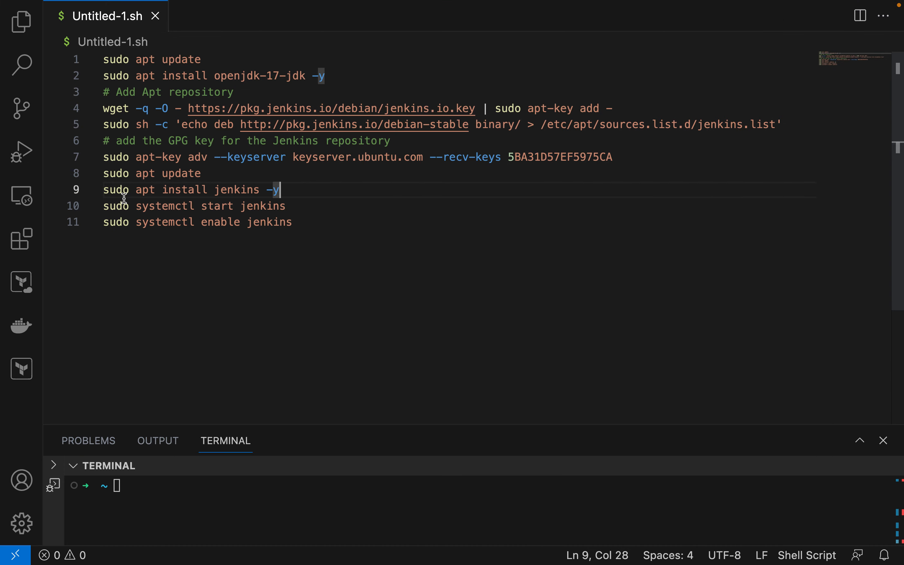
double_click(120, 206)
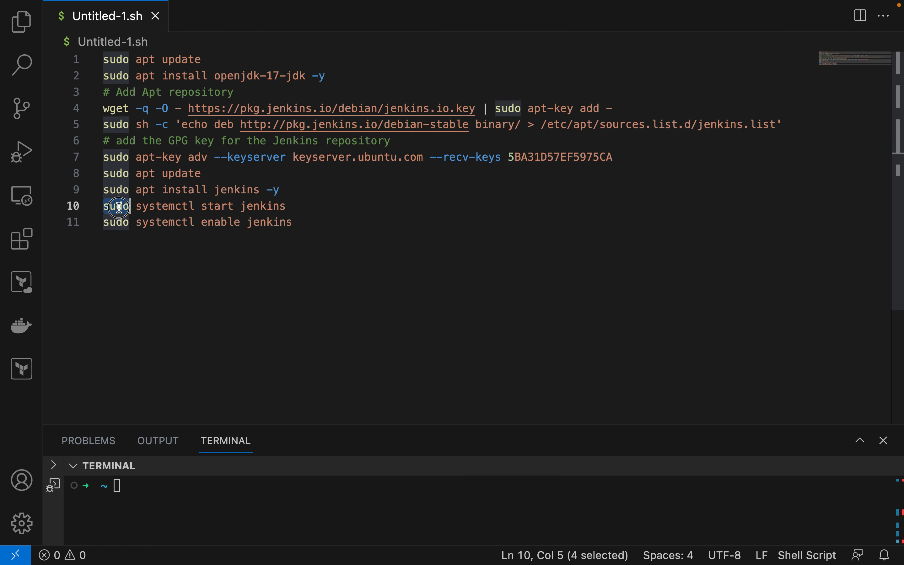
left_click_drag(119, 207, 317, 206)
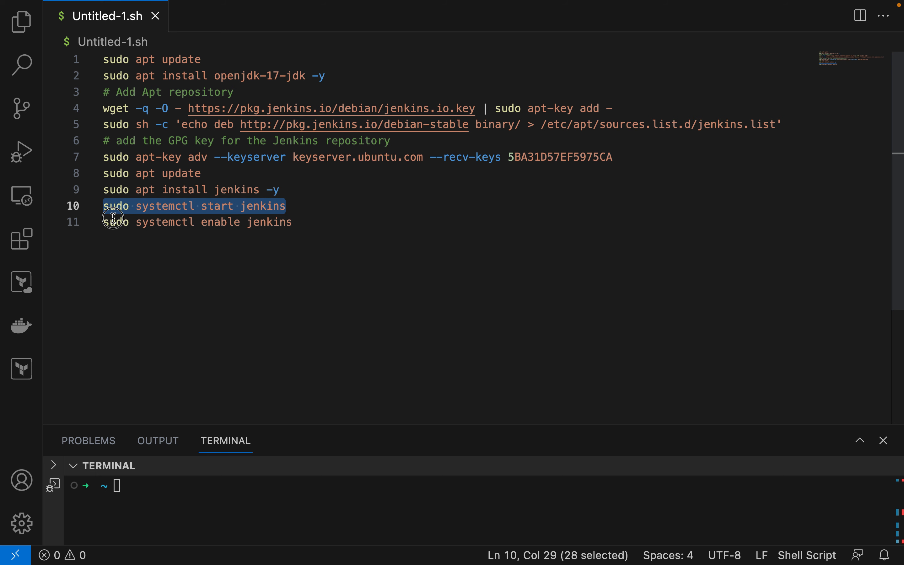
left_click_drag(110, 221, 300, 216)
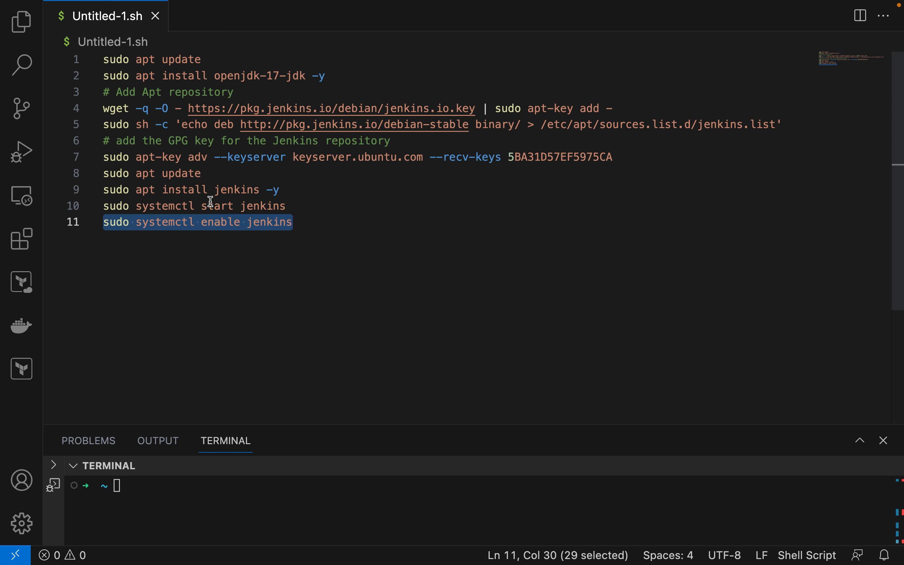
triple_click(210, 202)
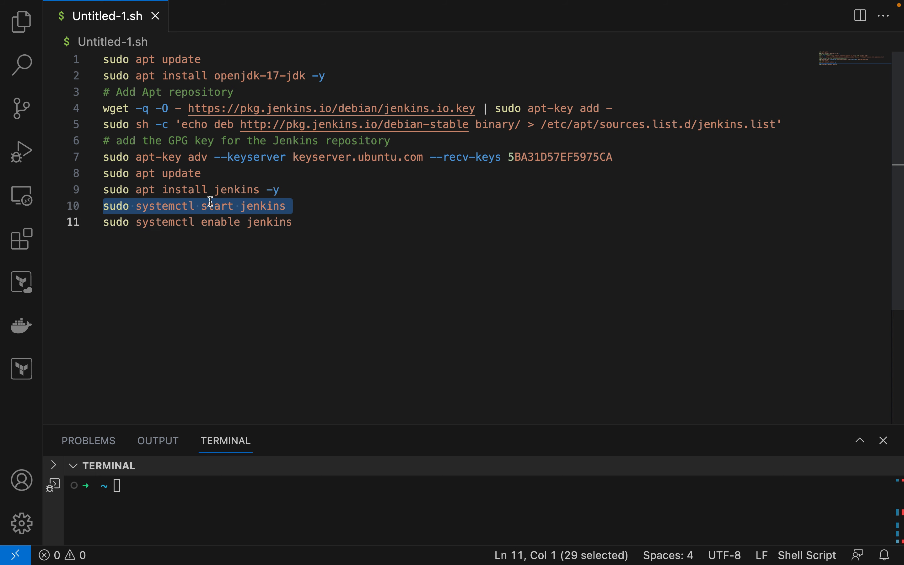
triple_click(227, 219)
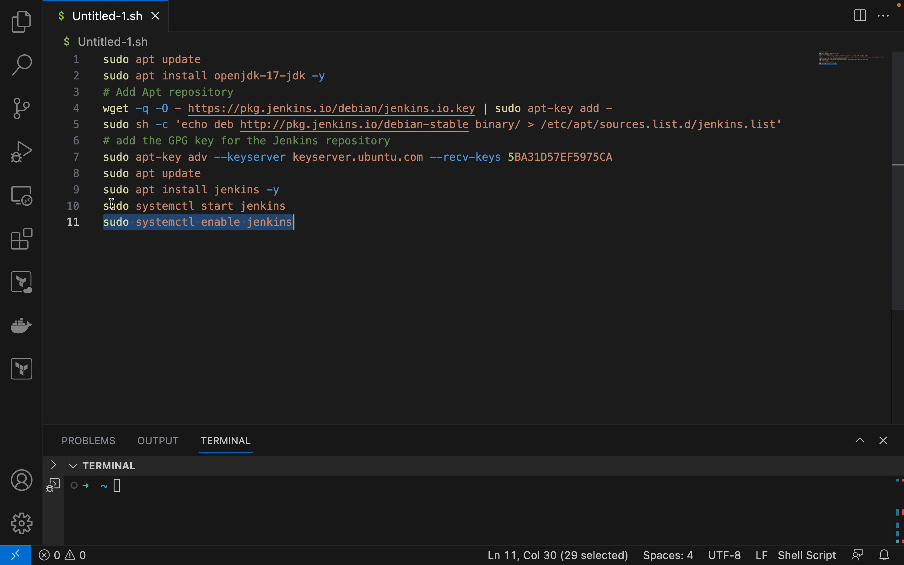
left_click_drag(105, 206, 292, 204)
key("super+c")
key("ctrl+Right")
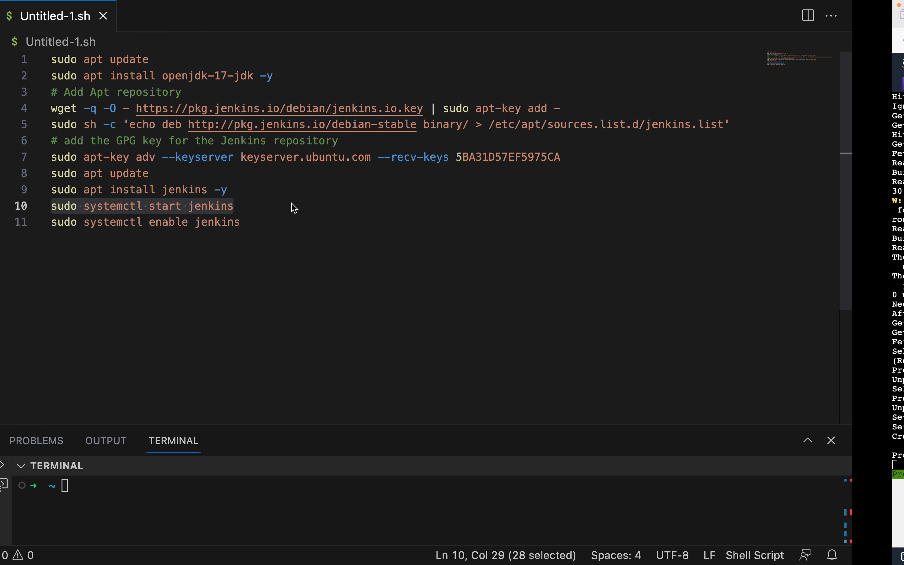
key("super+v")
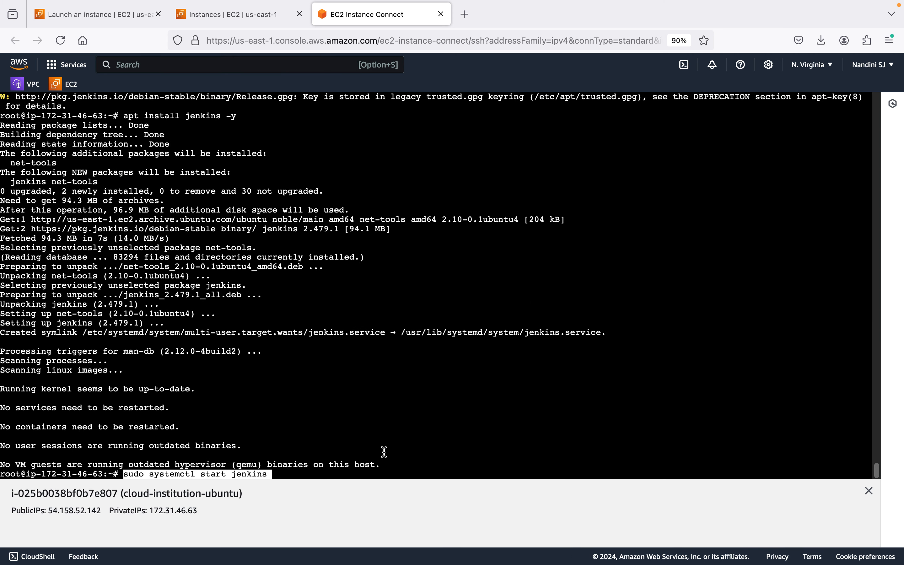
key("Return")
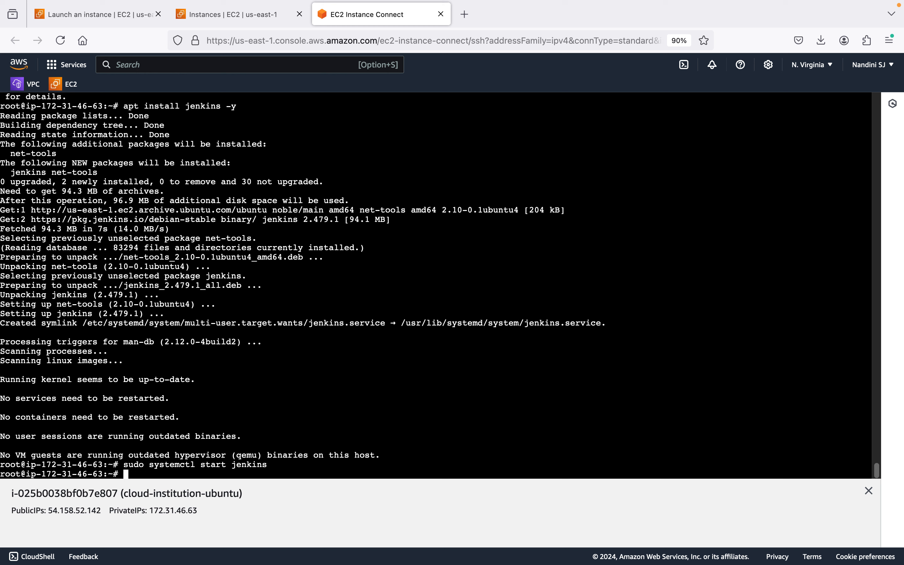
- Recall the previous systemctl command in the terminal, replace start with enable and run it to enable the jenkins service
key("Up")
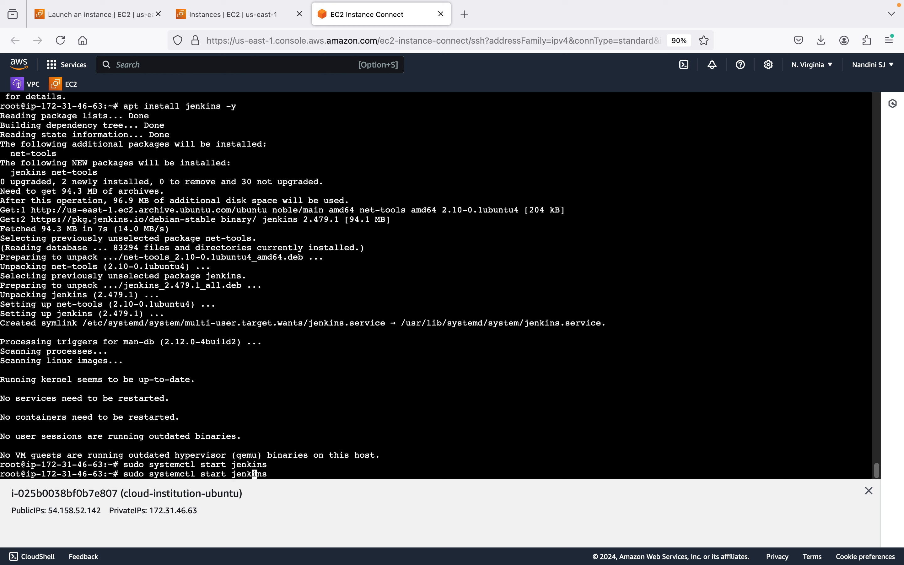
key("Left")
key("Left")
key("Left")
key("Left")
key("BackSpace")
key("BackSpace")
key("BackSpace")
key("BackSpace")
key("BackSpace")
type("enable")
key("Return")
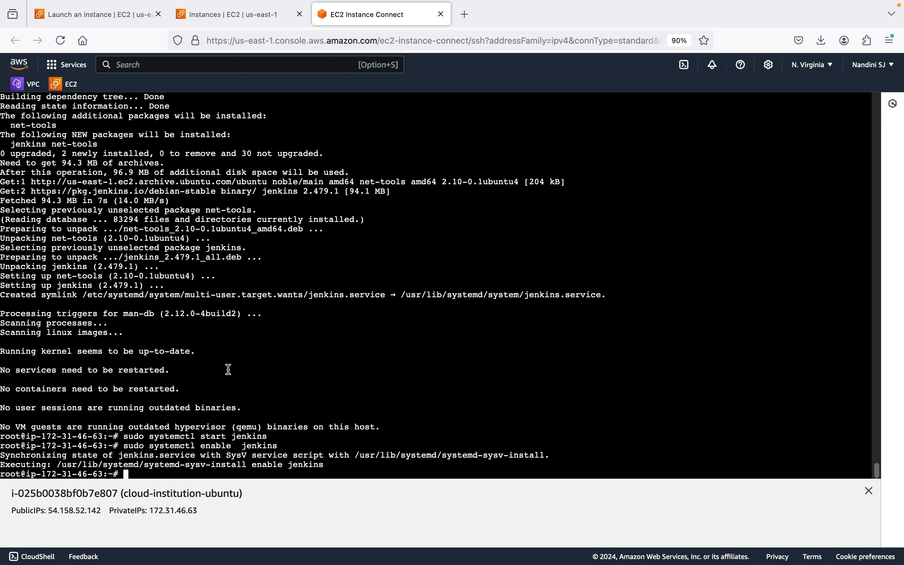
- Copy the instance's public IP address and load it with port 8080 in a new browser tab
left_click_drag(50, 511, 100, 512)
key("super+c")
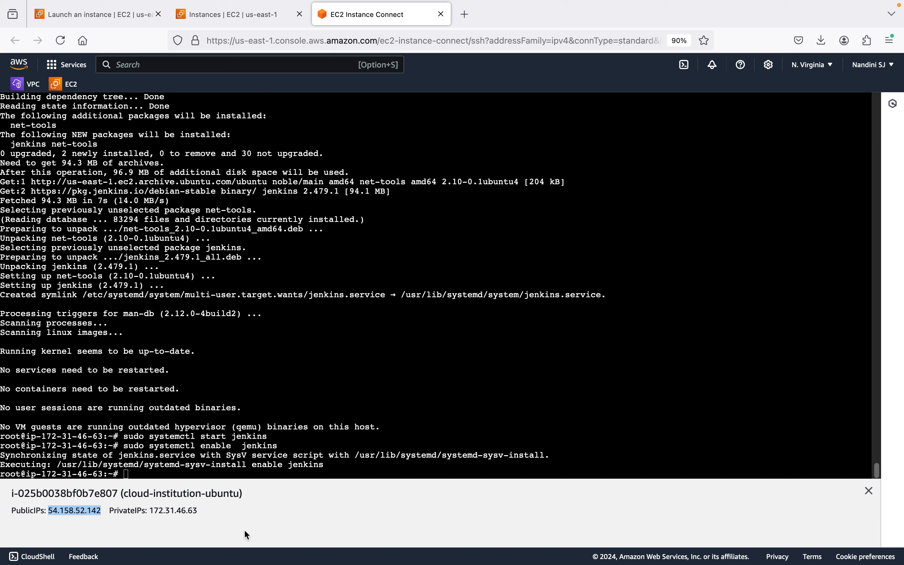
left_click(465, 14)
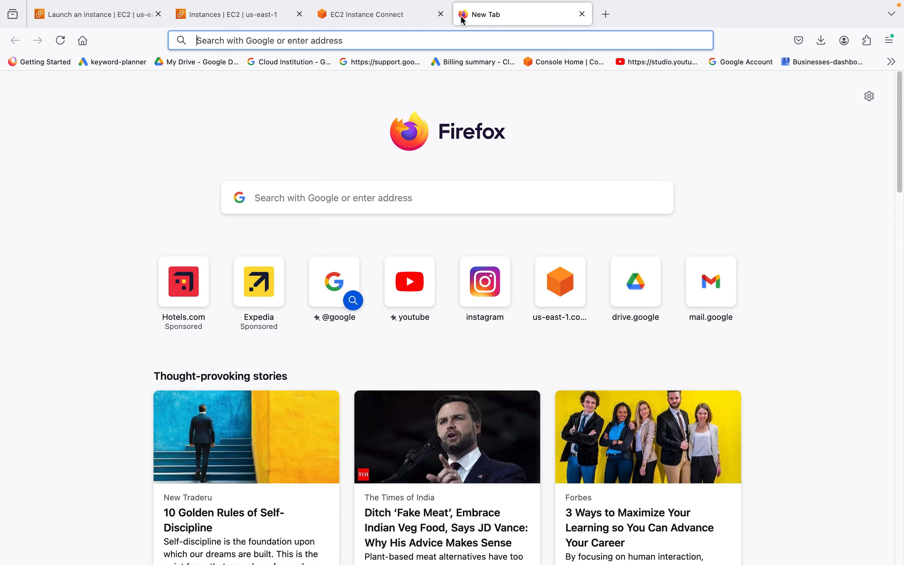
key("super+v")
type(":8080")
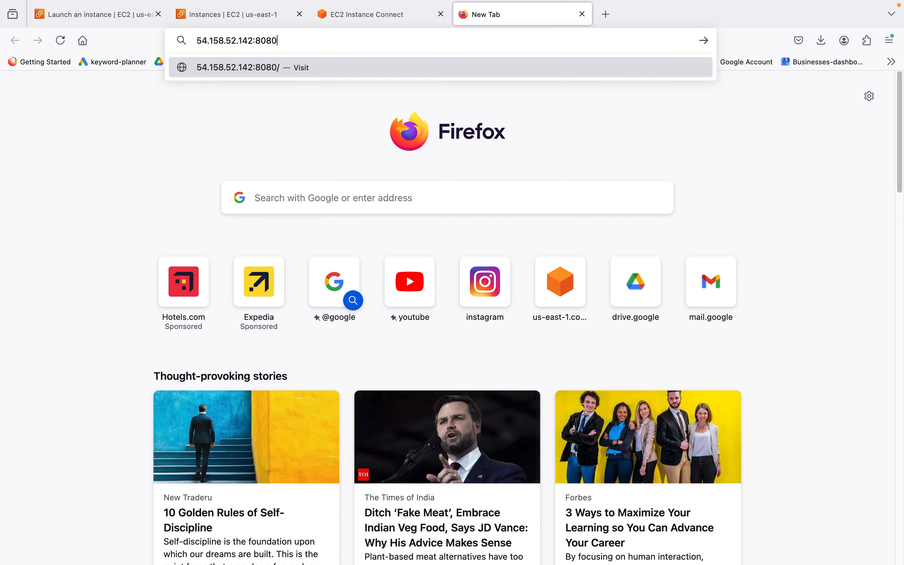
key("Return")
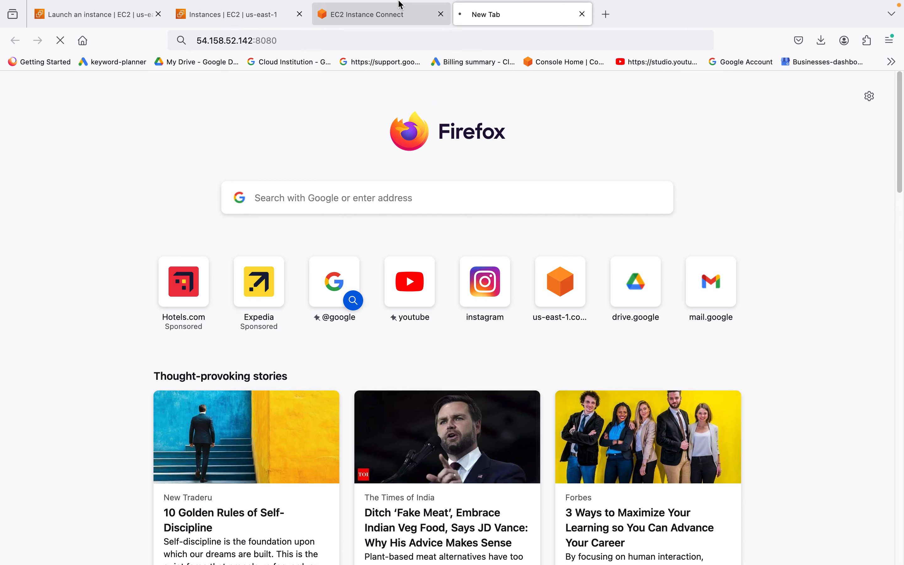
- Open the launch-wizard-23 security group from the security details of the cloud-institution-ubuntu instance
mouse_move(388, 15)
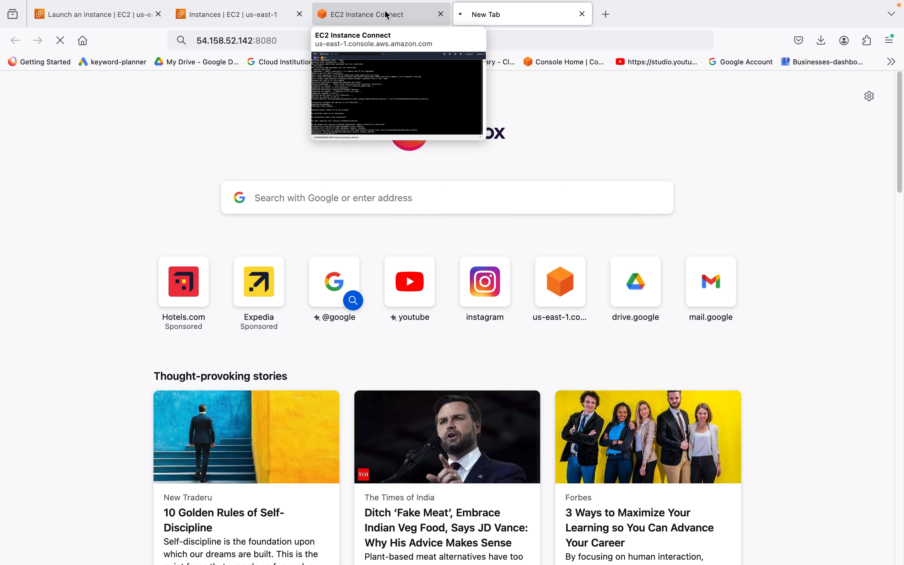
left_click(389, 15)
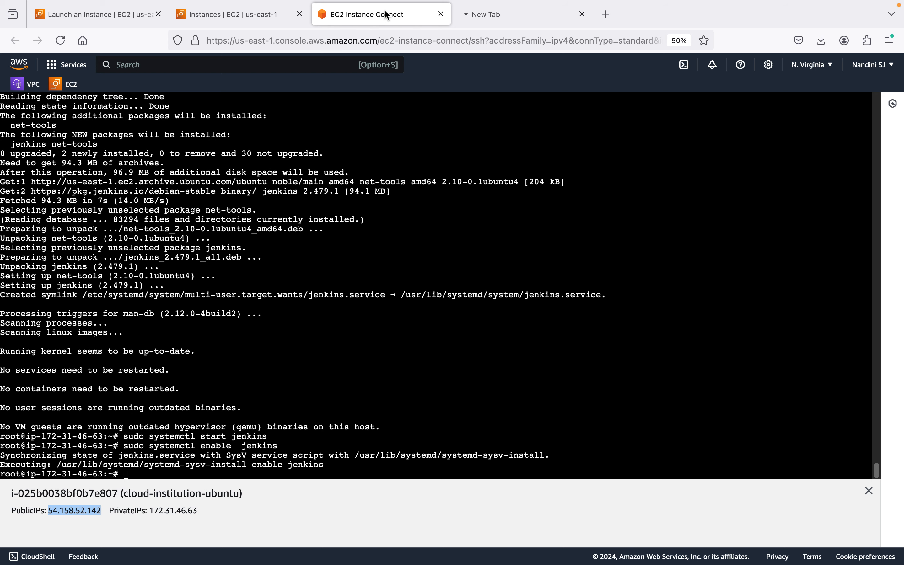
left_click(238, 15)
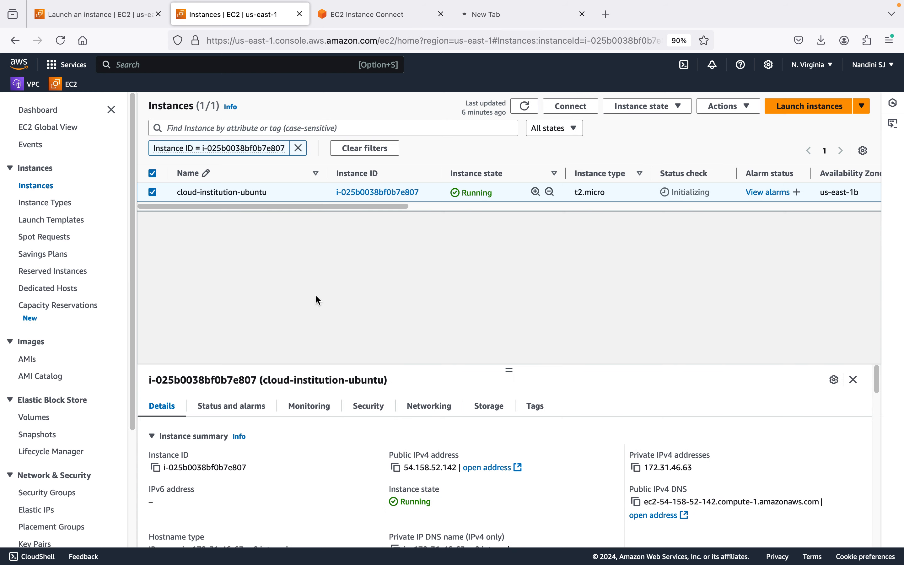
left_click(378, 413)
left_click_drag(511, 370, 498, 278)
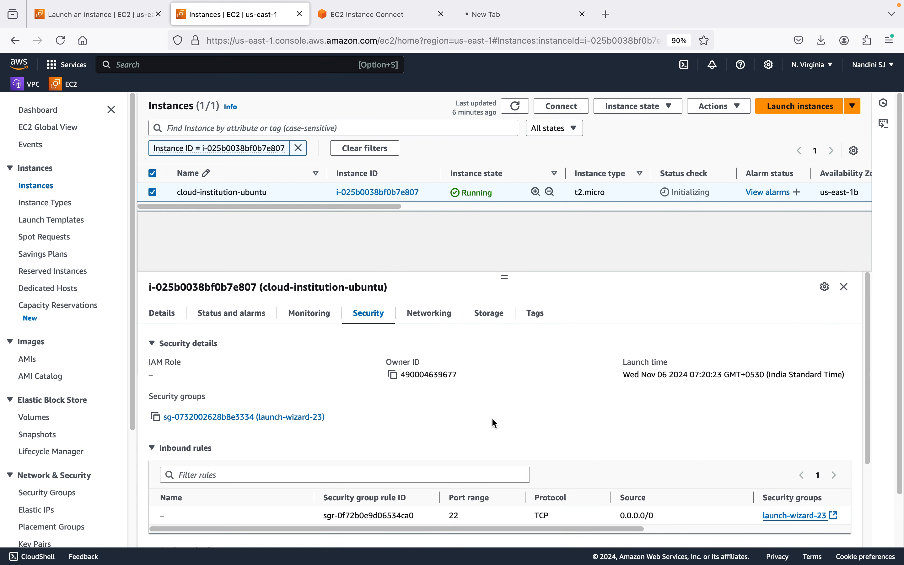
scroll(493, 419, "down", 2)
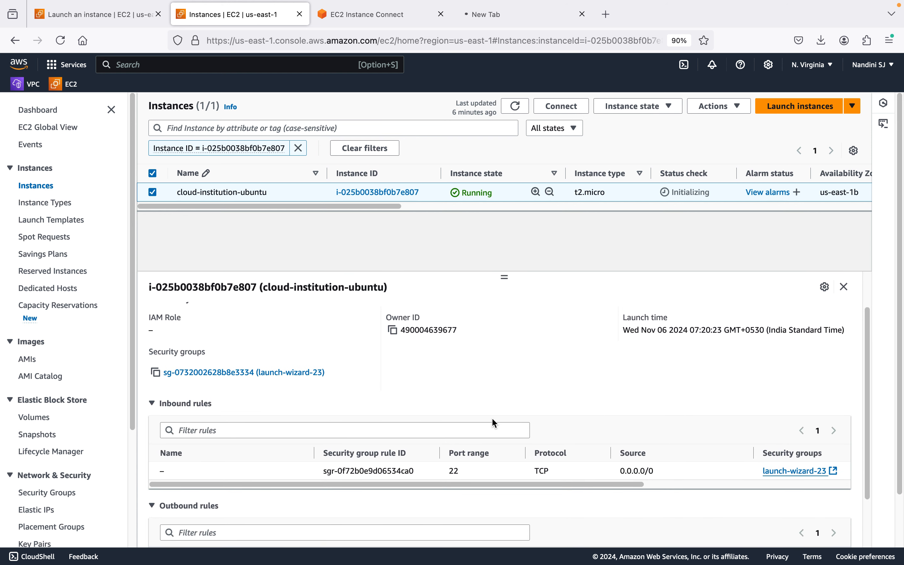
left_click(294, 372)
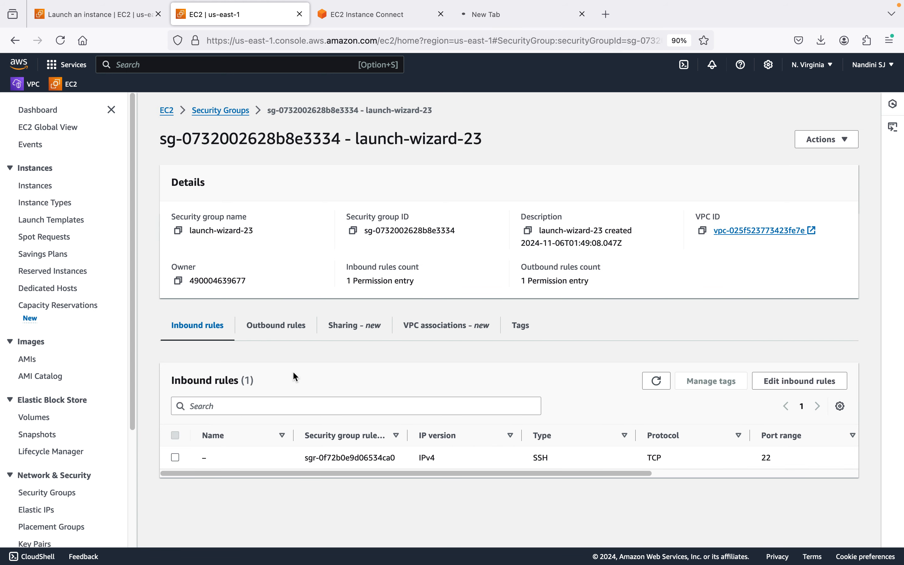
- Add a Custom TCP inbound rule for port 8080 with source 0.0.0.0/0 to the launch-wizard-23 security group and save the rules
left_click(785, 379)
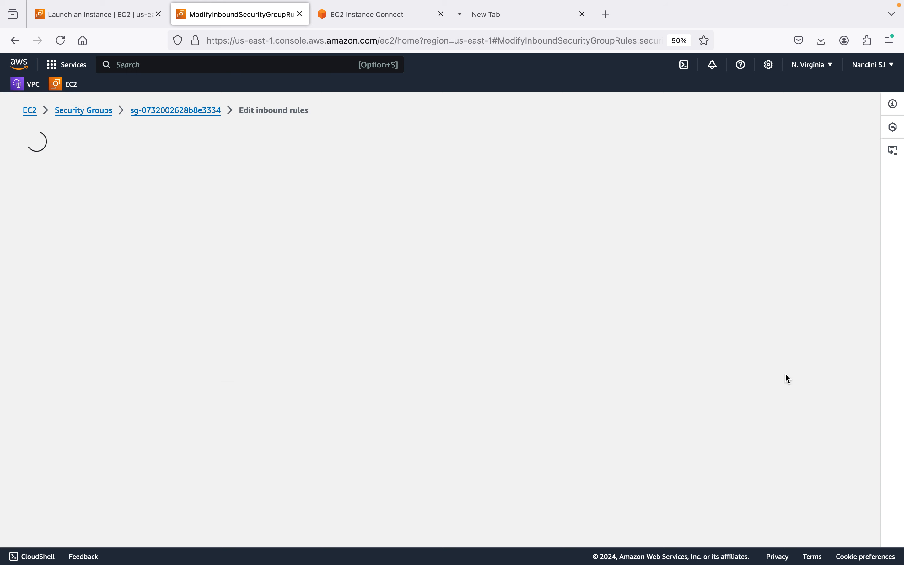
left_click(64, 319)
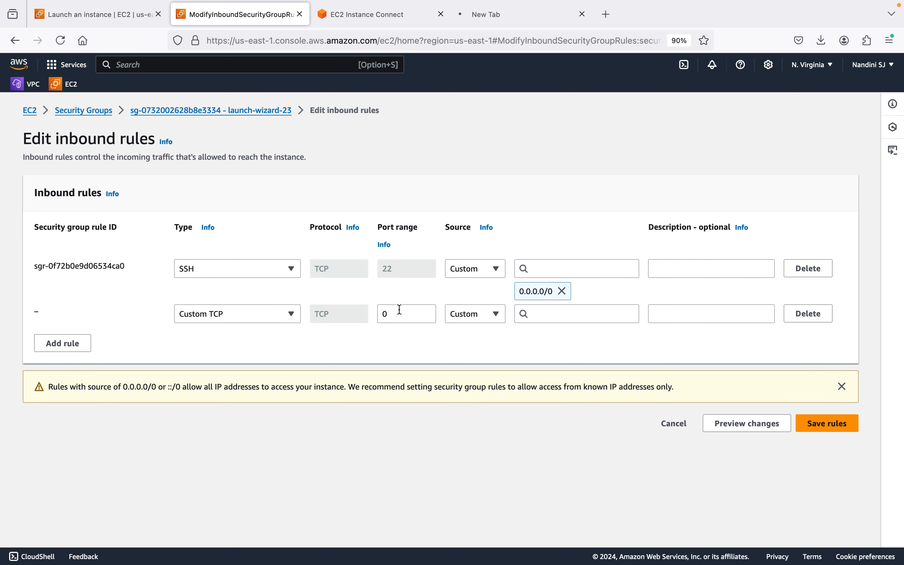
left_click(404, 317)
left_click(564, 314)
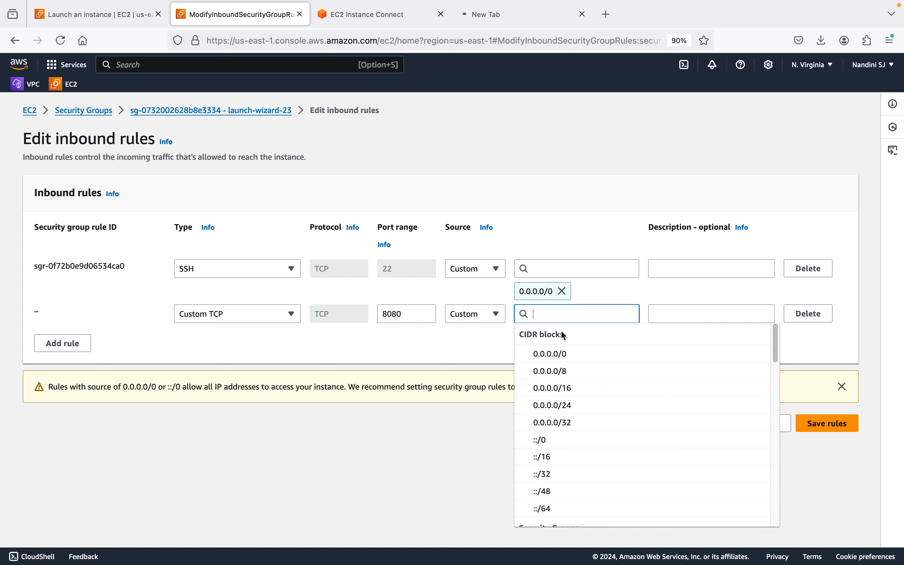
left_click(560, 351)
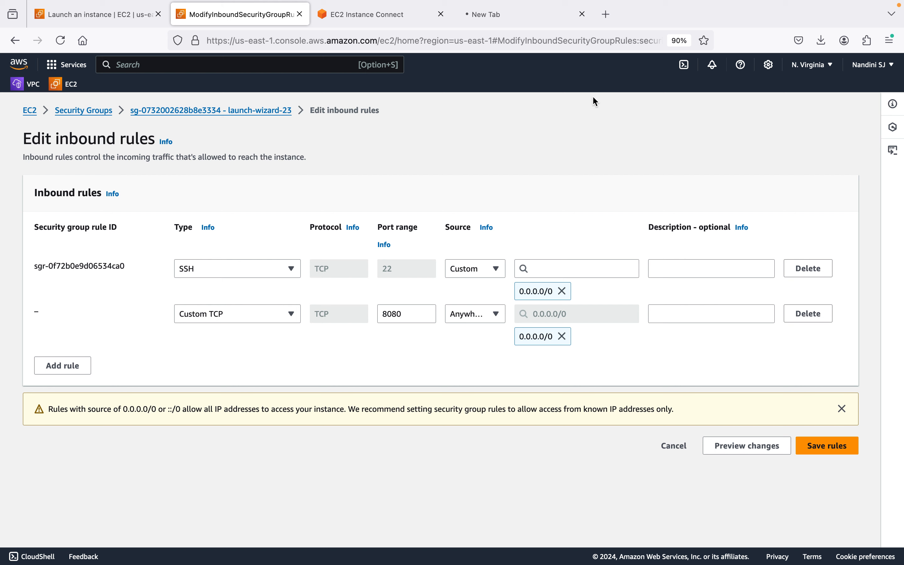
left_click(517, 13)
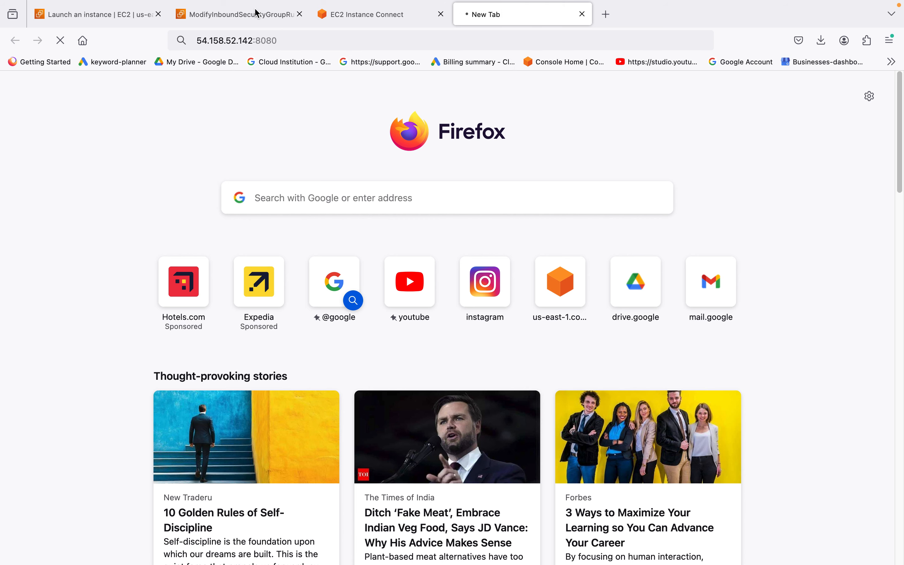
left_click(350, 37)
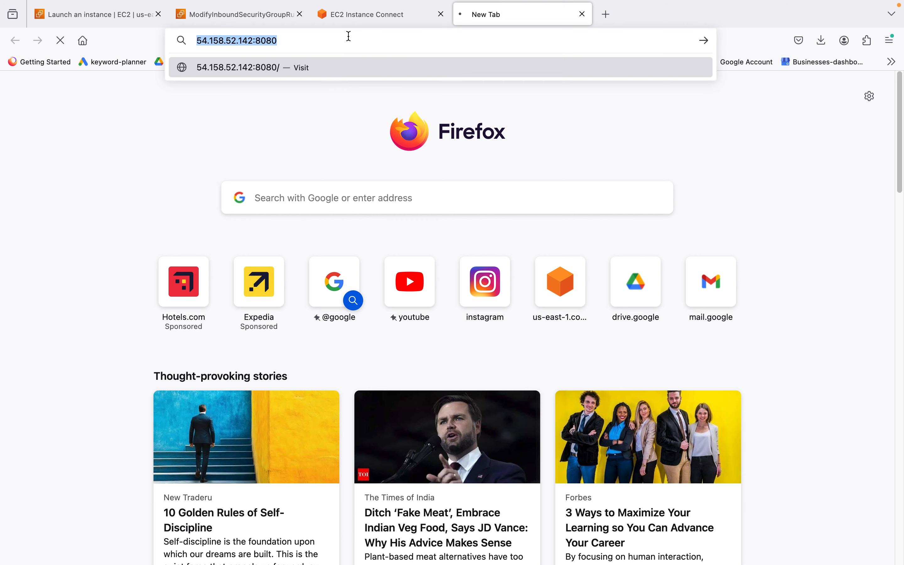
left_click(245, 22)
left_click(825, 445)
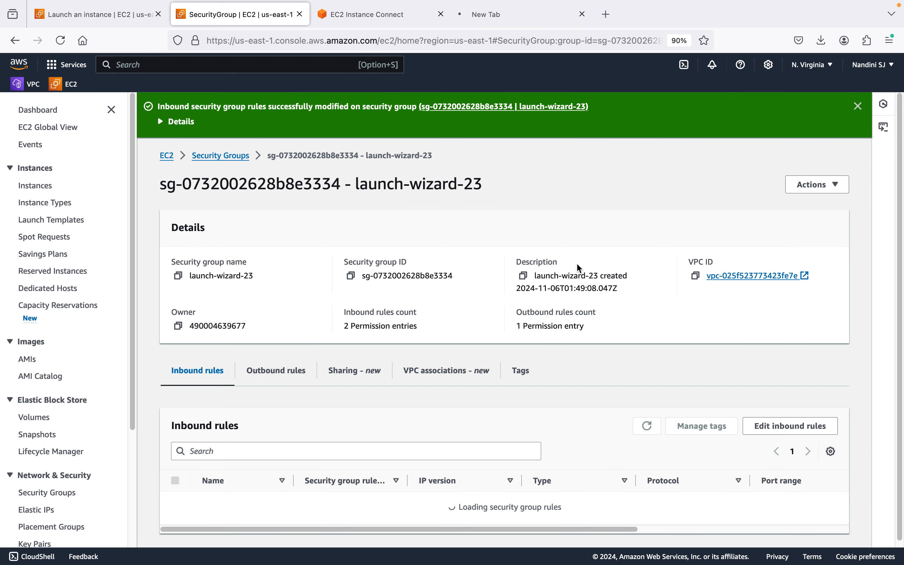
- Copy the initialAdminPassword file path from the Unlock Jenkins page and run cat /var/lib/jenkins/secrets/initialAdminPassword in the EC2 terminal
left_click(520, 15)
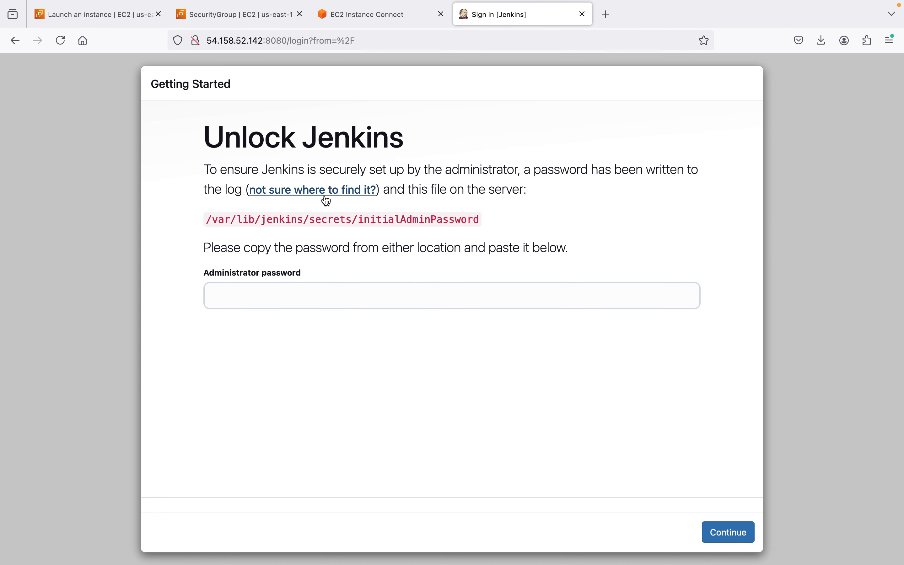
triple_click(324, 222)
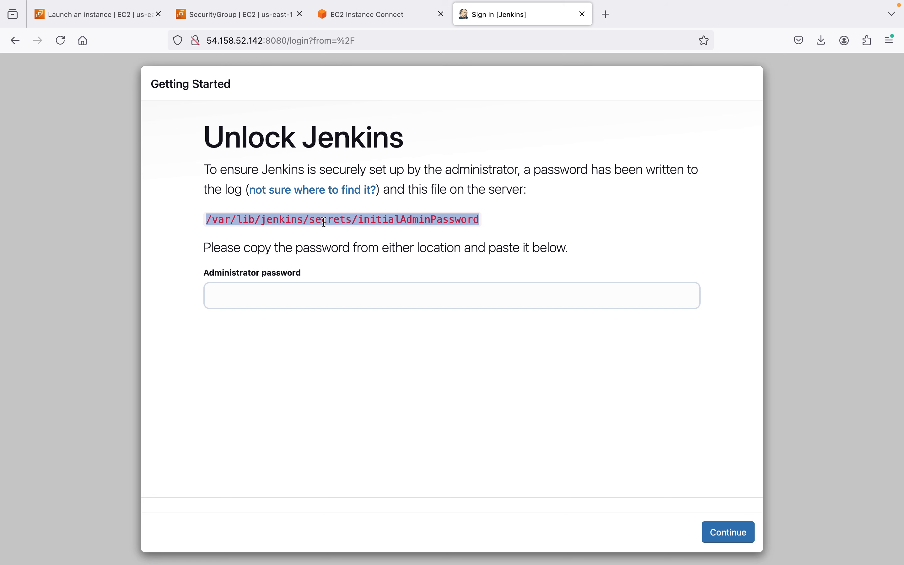
triple_click(324, 222)
key("super+c")
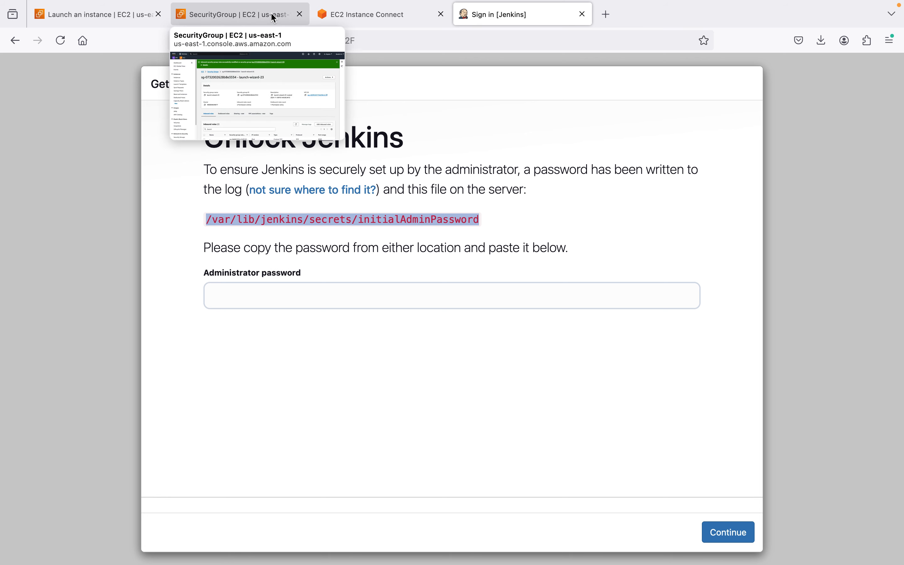
left_click(349, 12)
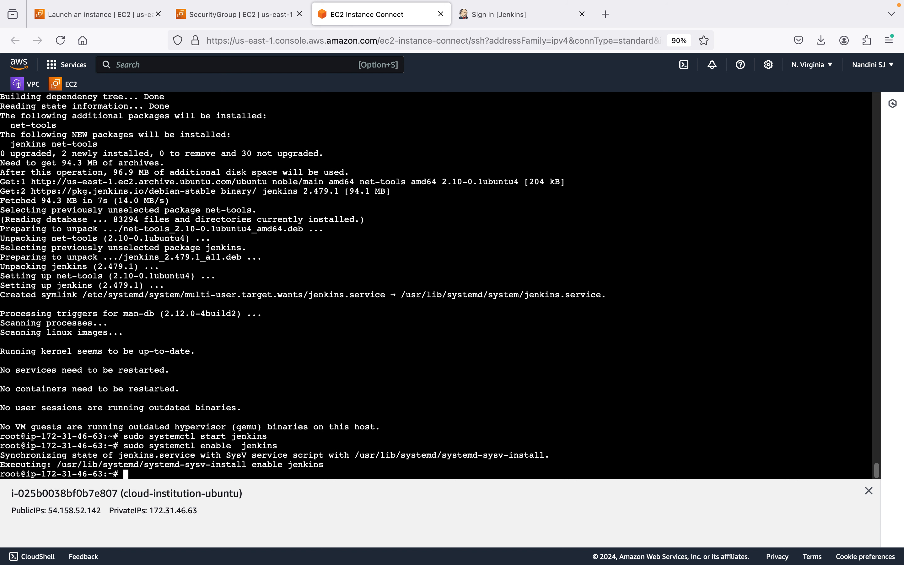
type("cat")
key("super+v")
key("Return")
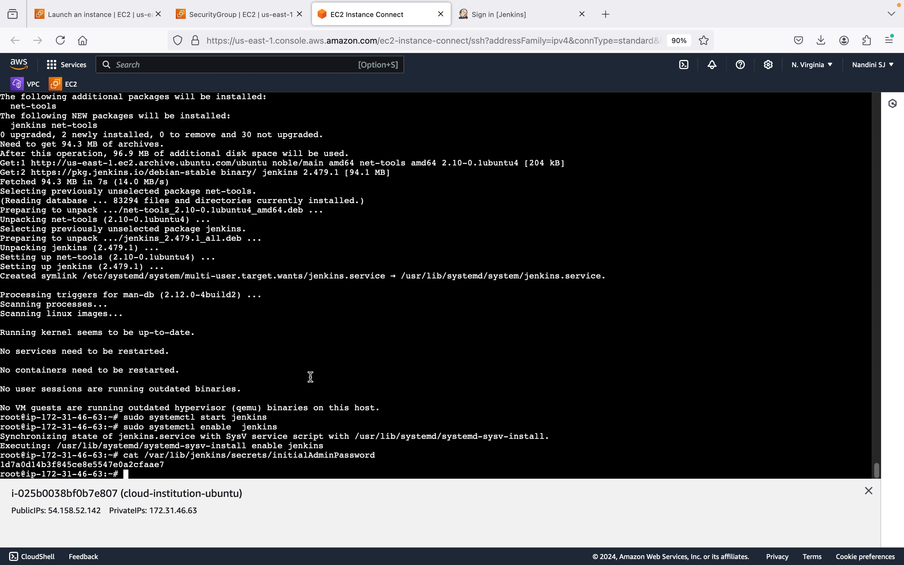
- Copy the initial admin password from the terminal output, unlock Jenkins with it as the administrator password, and decline saving it in the browser
left_click_drag(149, 454, 372, 454)
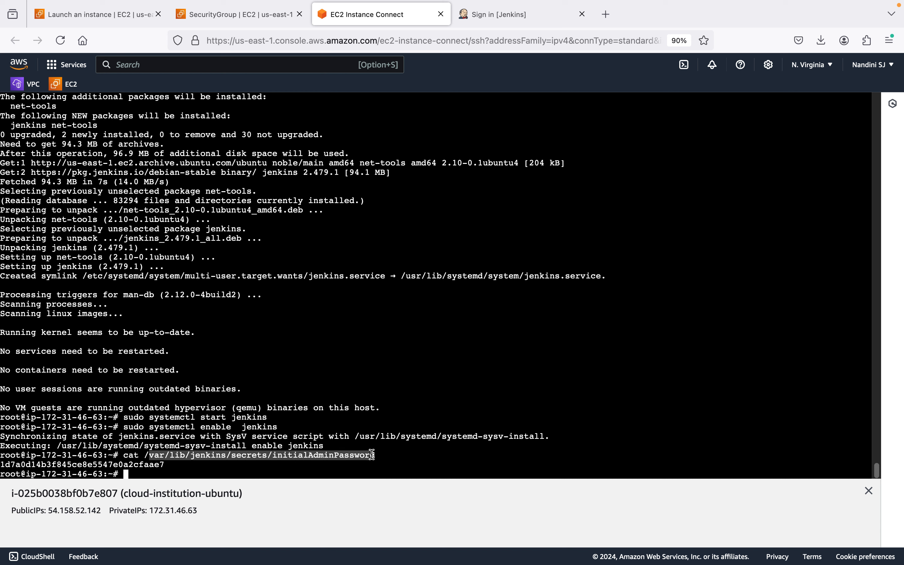
double_click(91, 456)
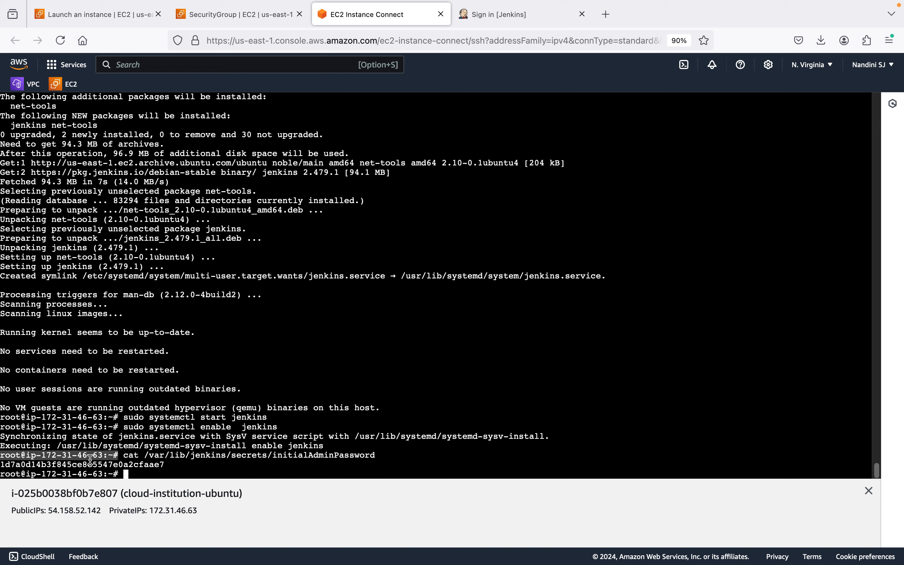
double_click(93, 464)
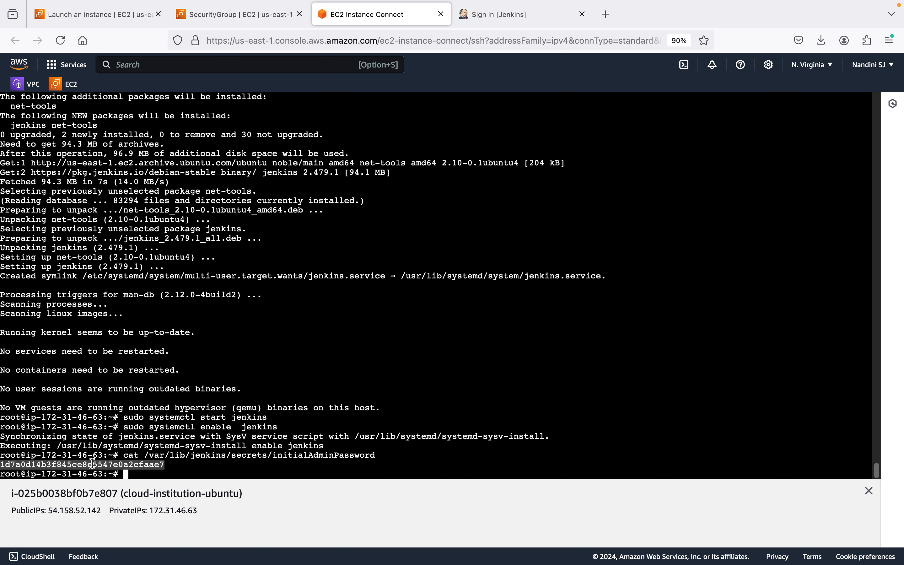
left_click(474, 17)
left_click(383, 285)
key("super+v")
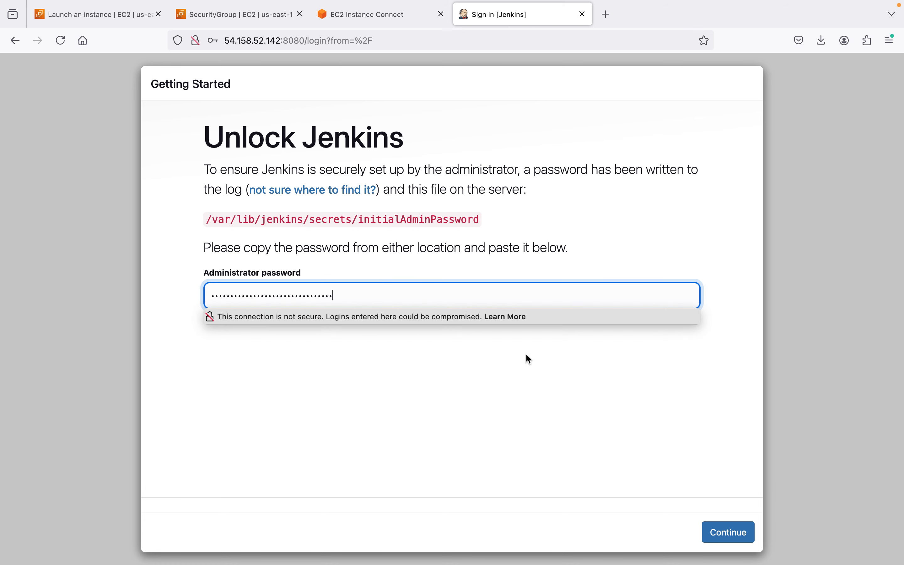
left_click(733, 534)
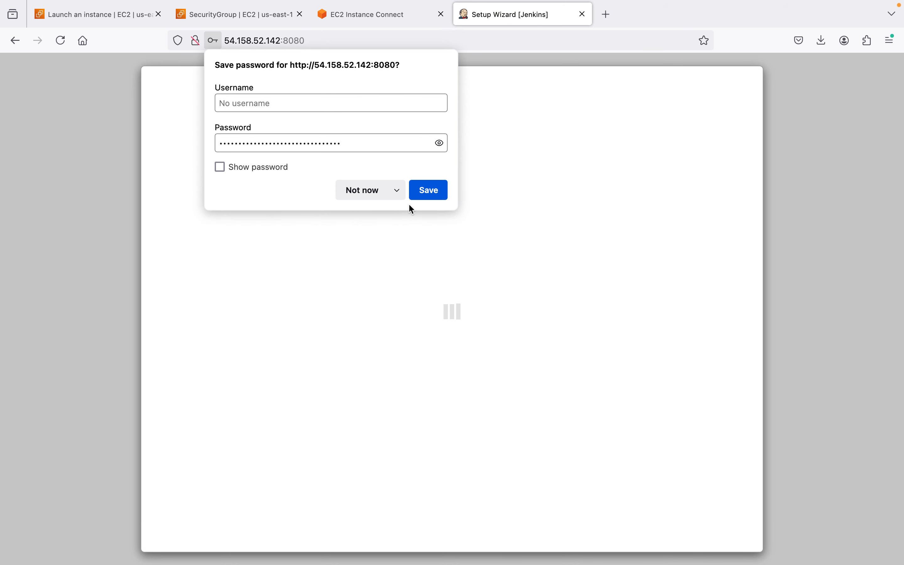
left_click(368, 192)
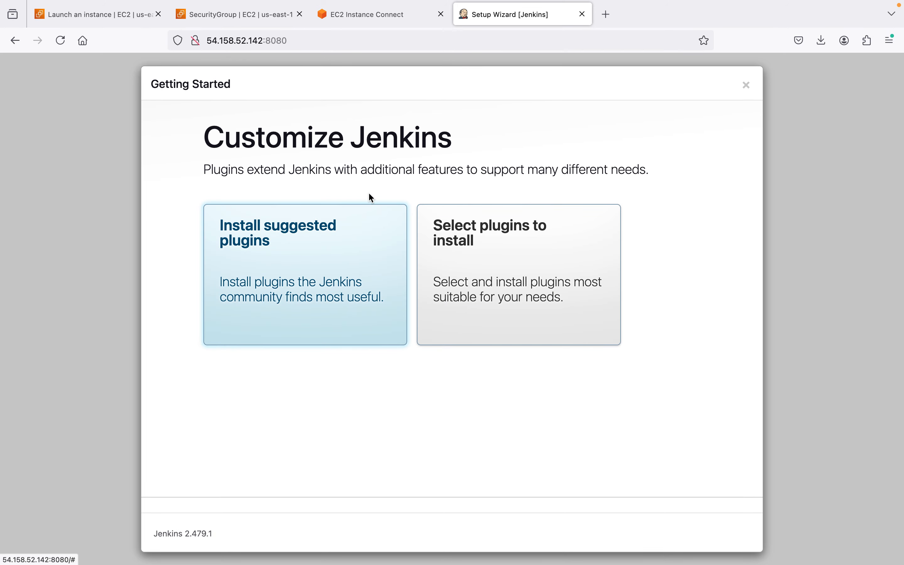
- Install the suggested Jenkins plugins and skip creating the first admin user, continuing as admin
left_click(315, 271)
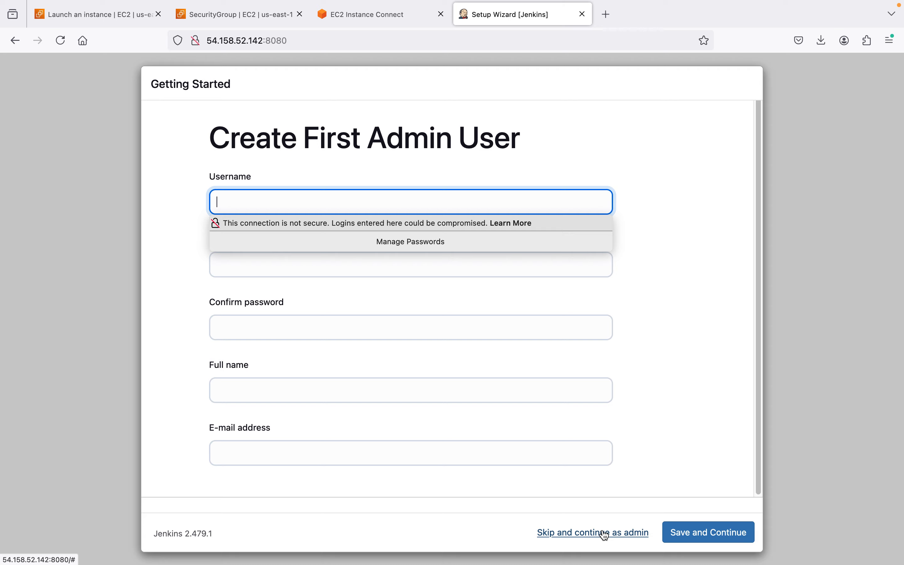
left_click(301, 264)
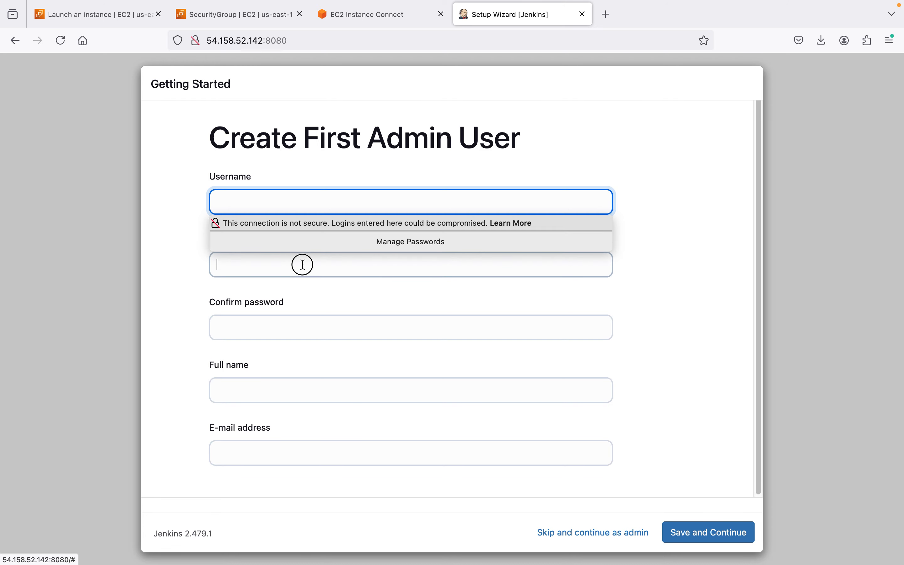
left_click(597, 537)
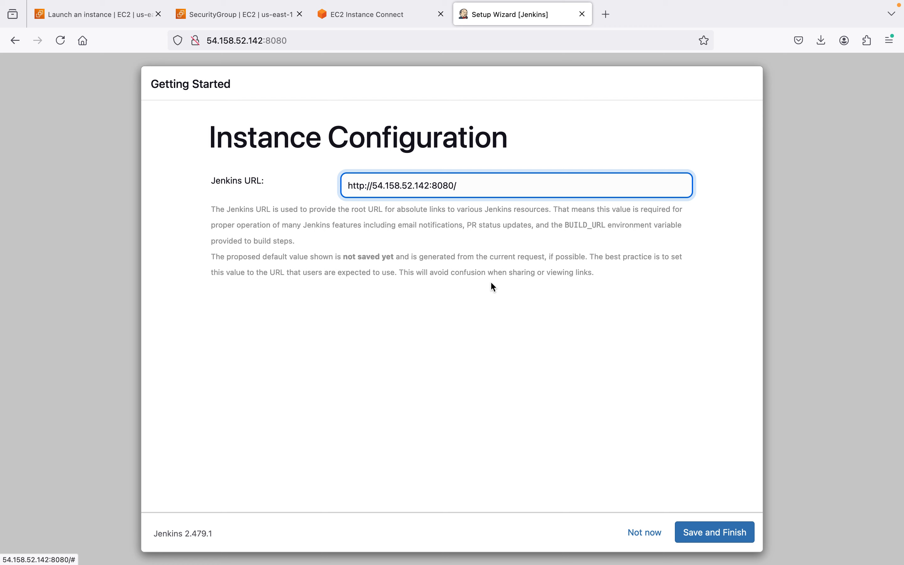
- Open the details of the running cloud-institution-ubuntu instance in the EC2 console and copy its public IPv4 DNS
left_click_drag(373, 185, 418, 188)
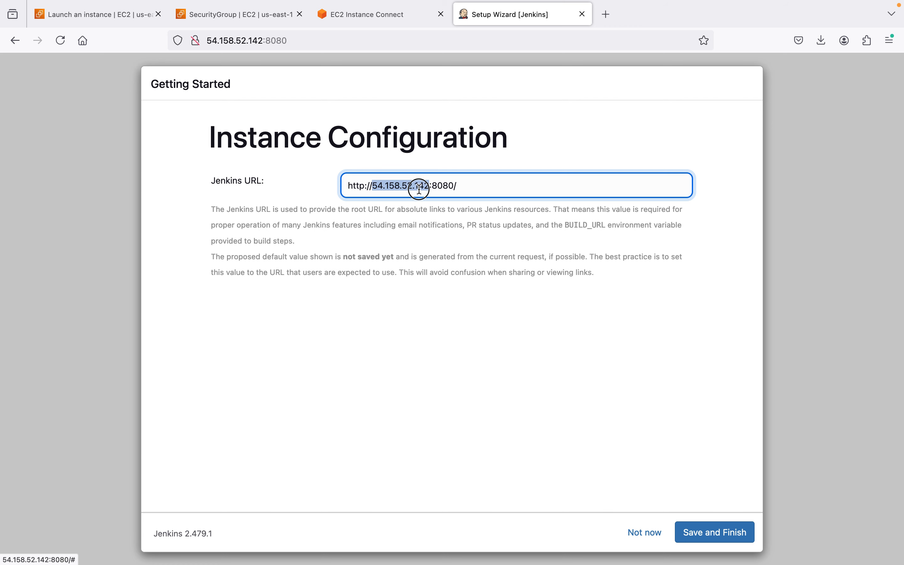
double_click(419, 189)
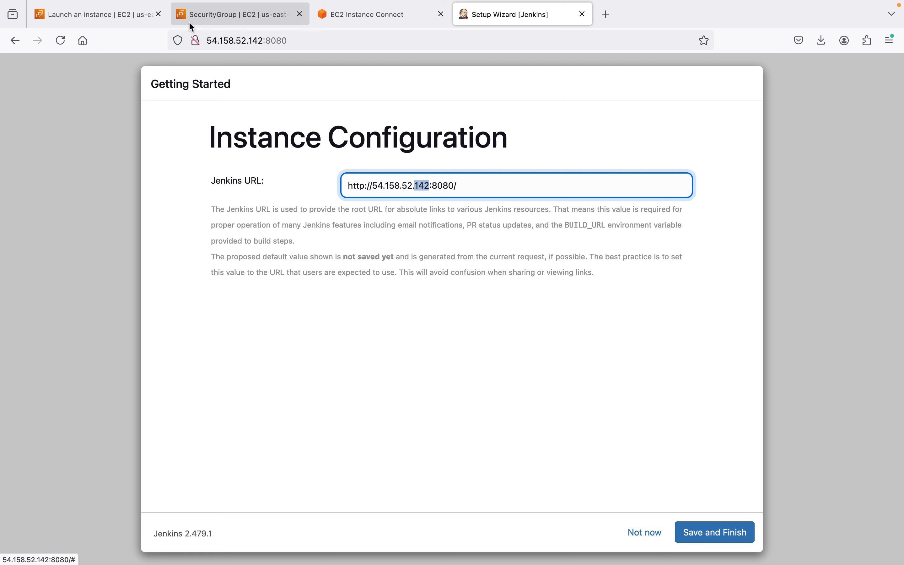
left_click(385, 20)
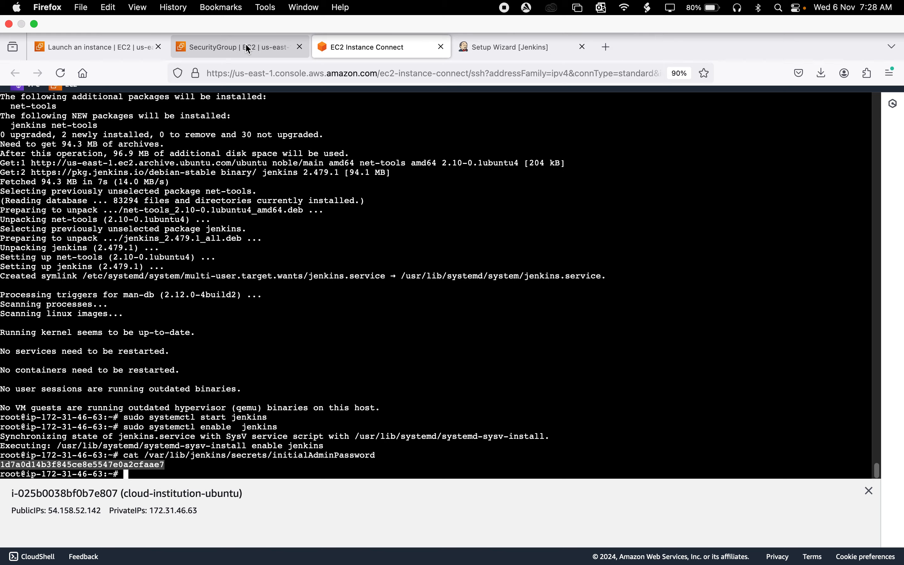
left_click(246, 43)
left_click(368, 370)
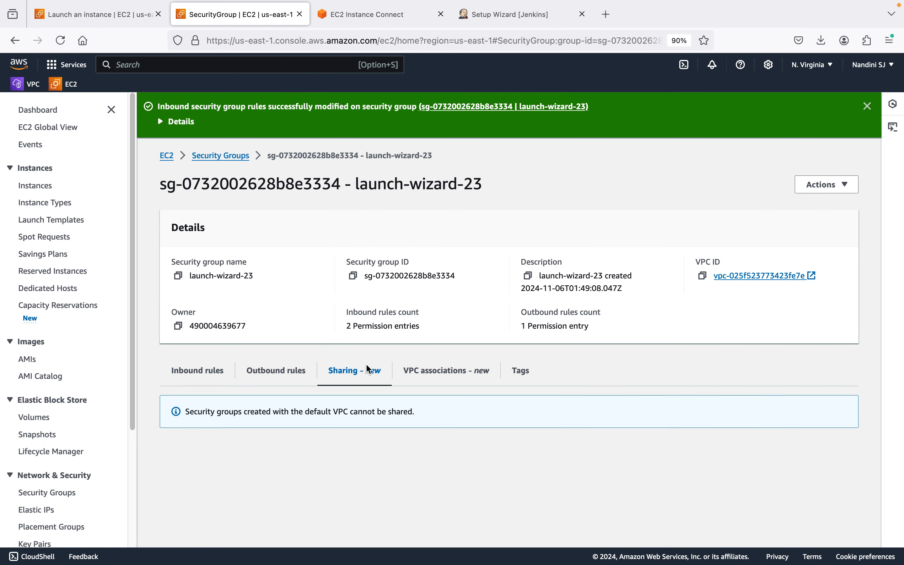
left_click(167, 157)
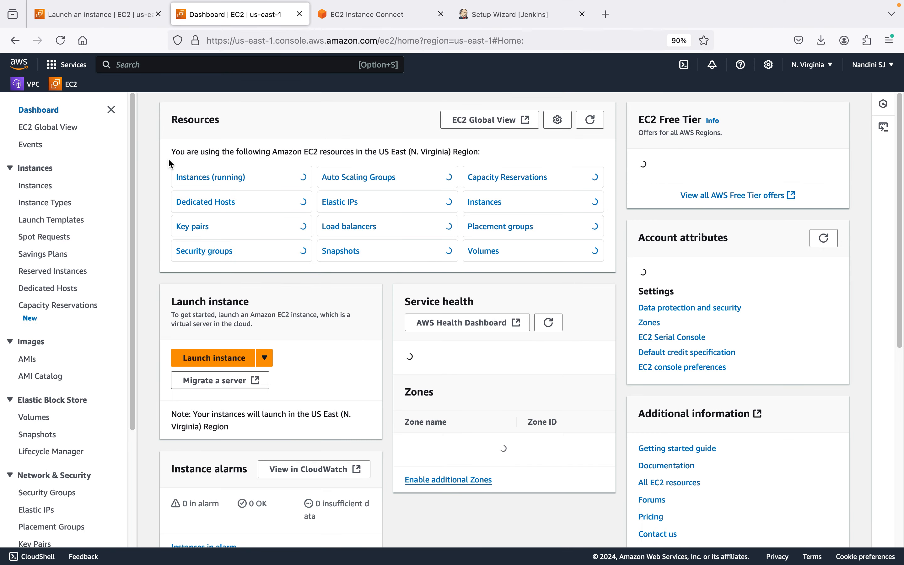
left_click(221, 178)
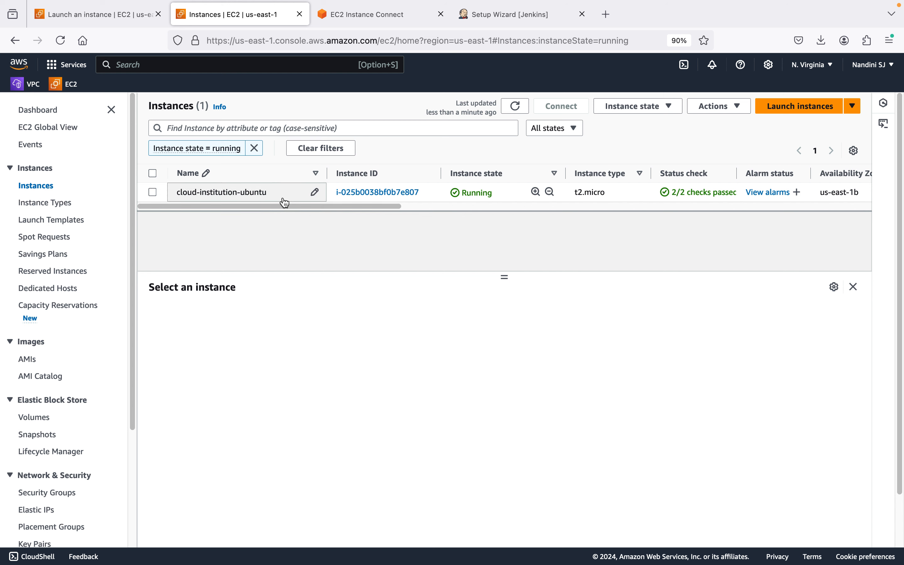
left_click(285, 202)
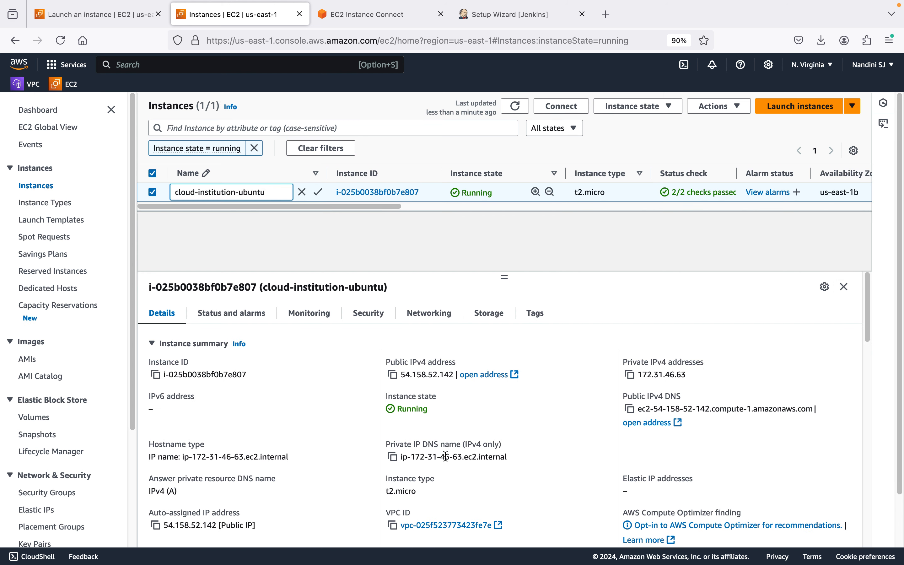
scroll(446, 457, "down", 1)
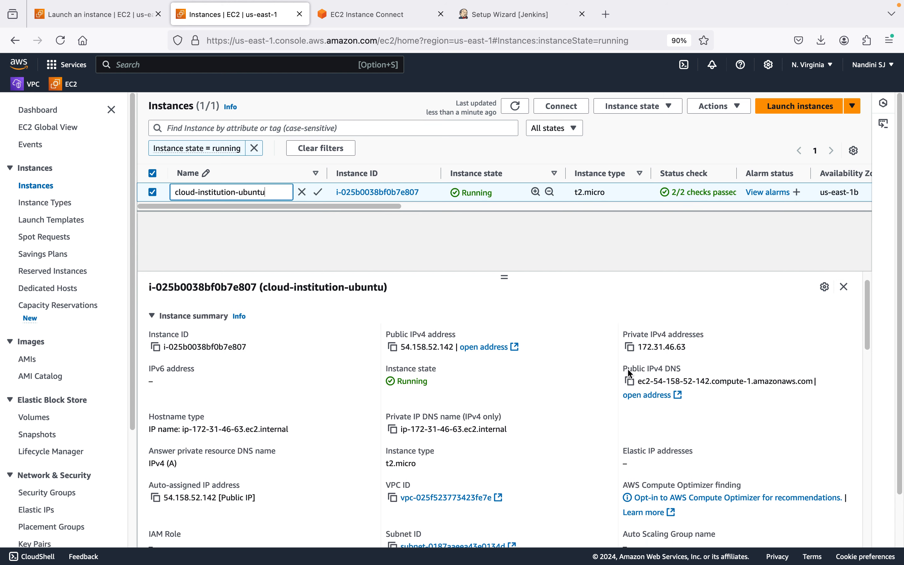
left_click(631, 381)
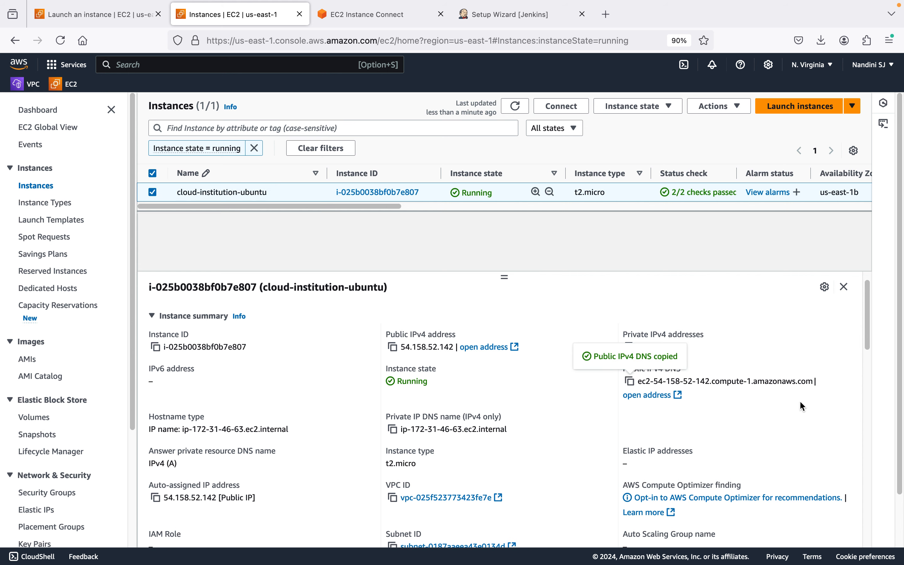
left_click(498, 14)
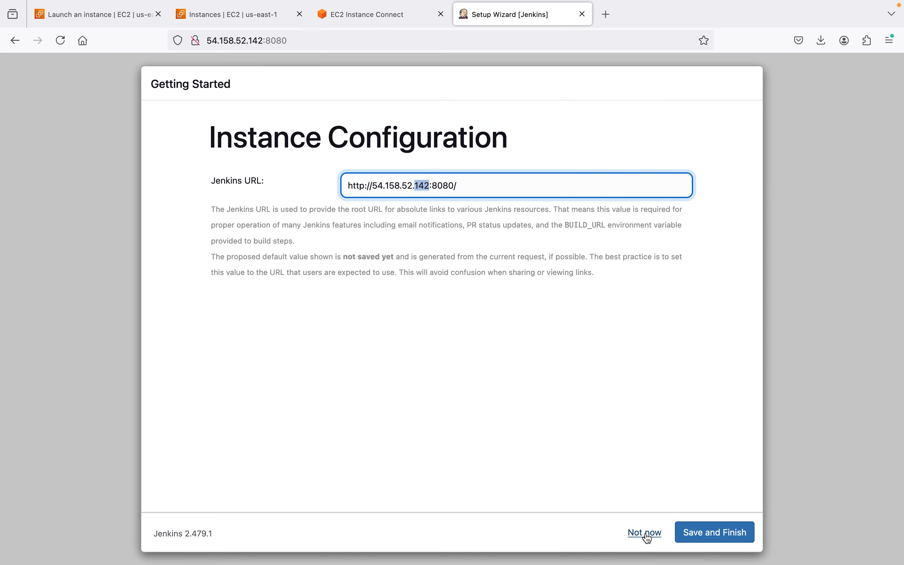
left_click(704, 537)
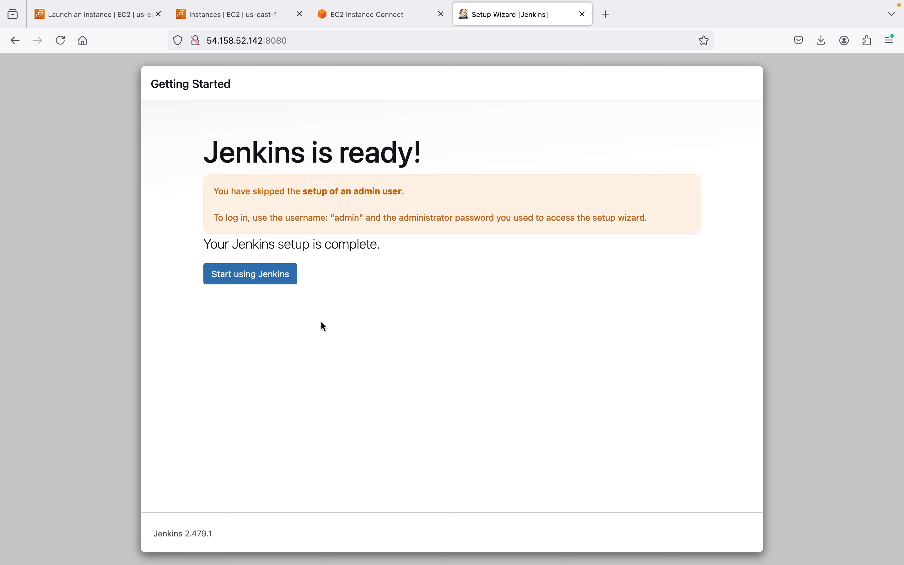
left_click(273, 275)
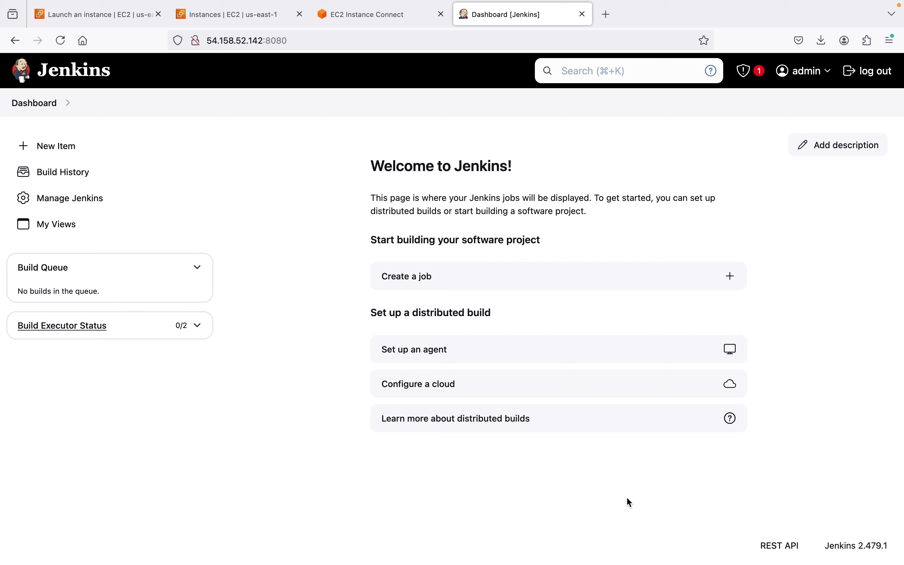
left_click_drag(629, 502, 202, 214)
left_click(202, 212)
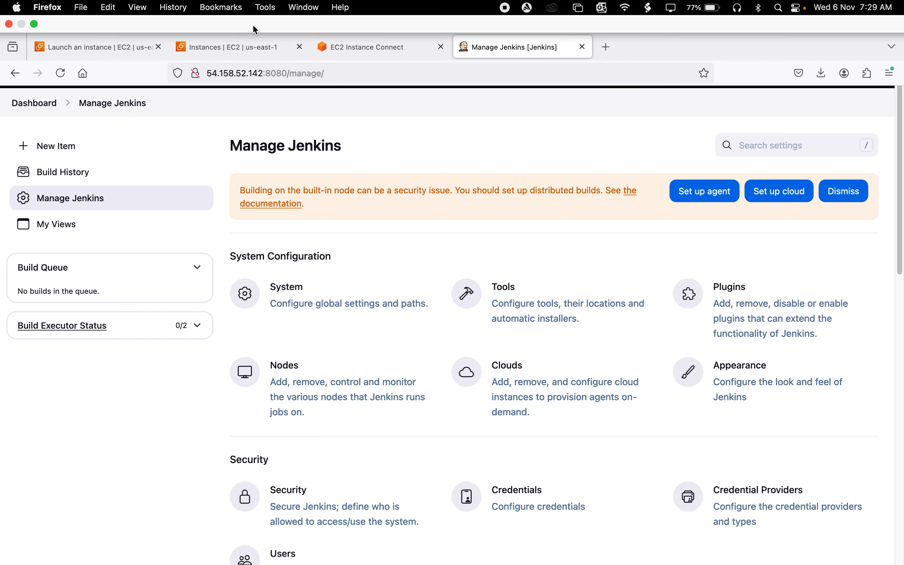
- Return to the EC2 instances list and open the instance state options for cloud-institution-ubuntu
left_click(256, 53)
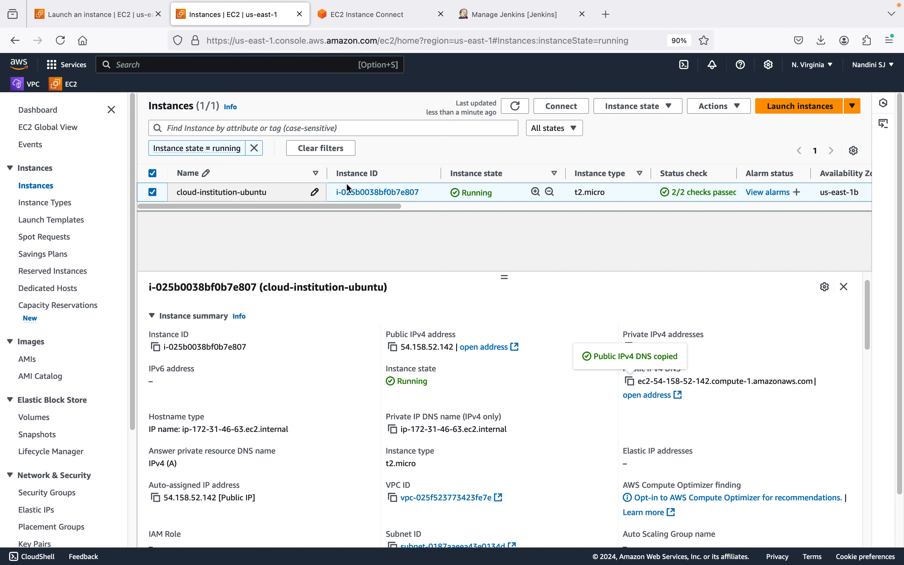
left_click(620, 112)
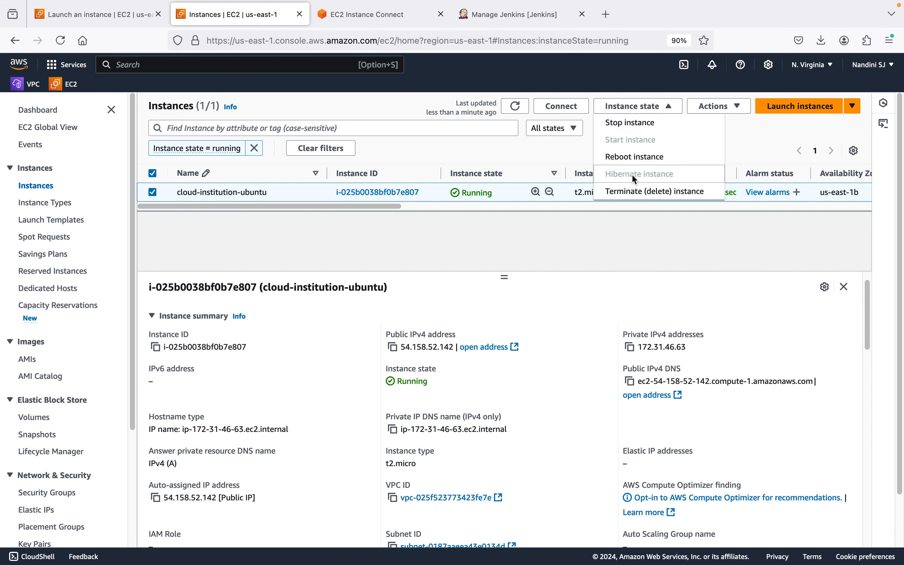